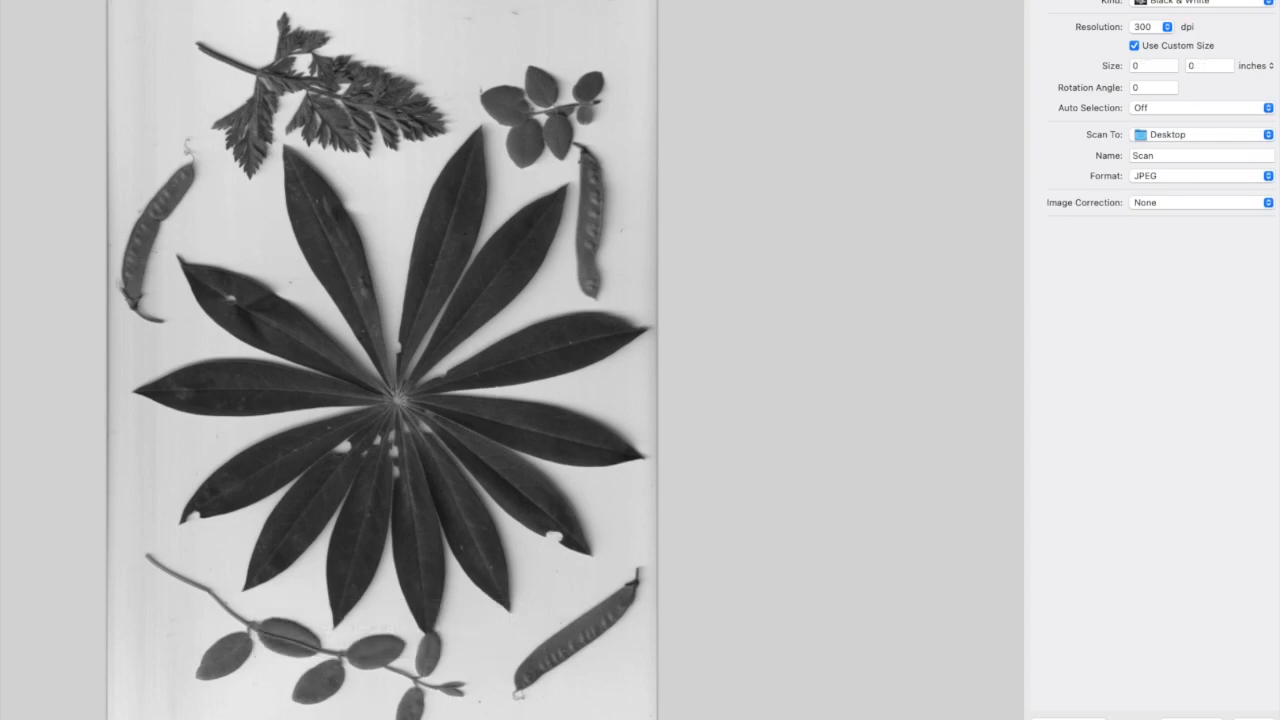
Frame the whole sheet of pressed leaves as the scan area, about 8.45 by 11.63 inches, and scan it
left_click_drag(656, 716, 656, 719)
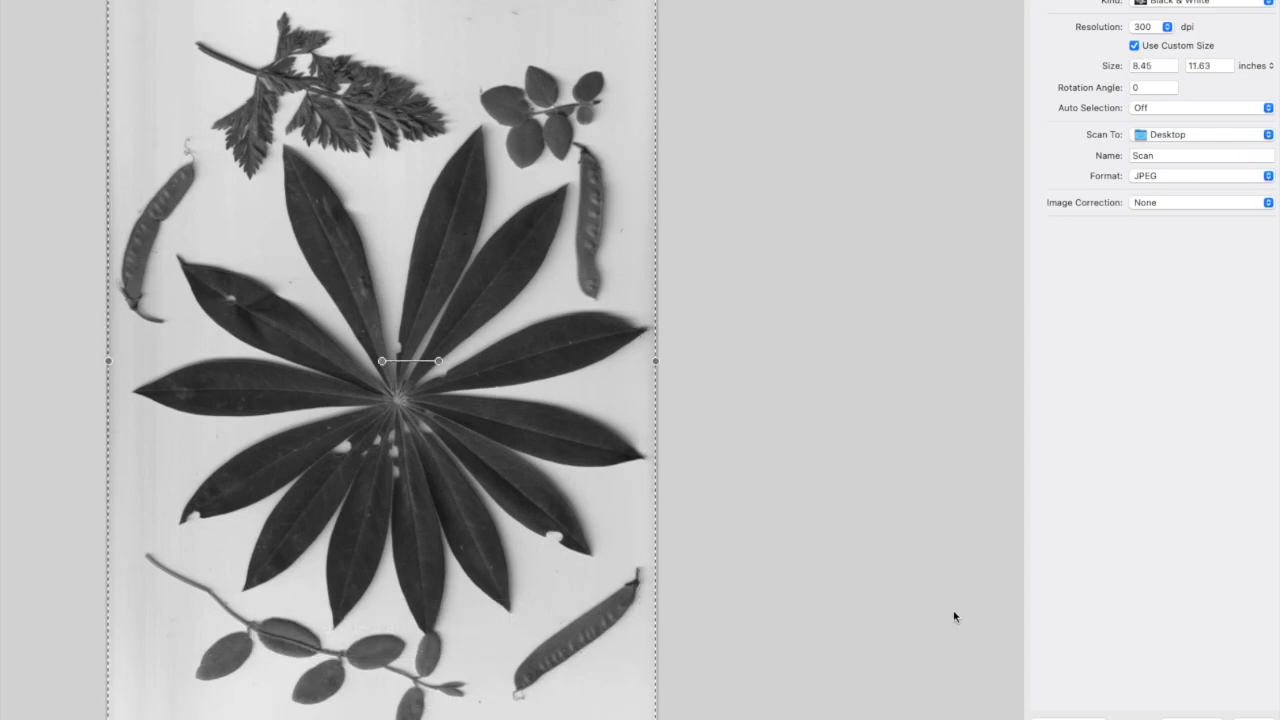
left_click(1250, 718)
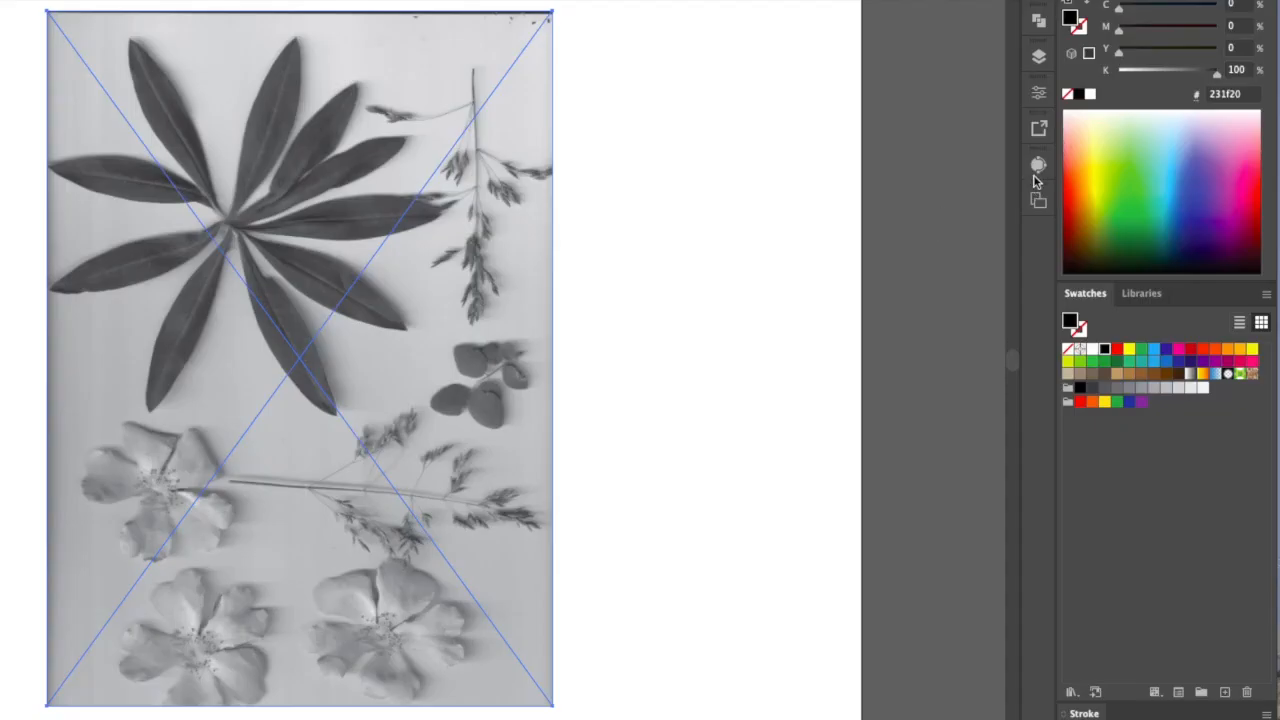
Trace the placed leaf-and-flower scan with the Black and White Logo preset, ignoring the background color
left_click(1039, 165)
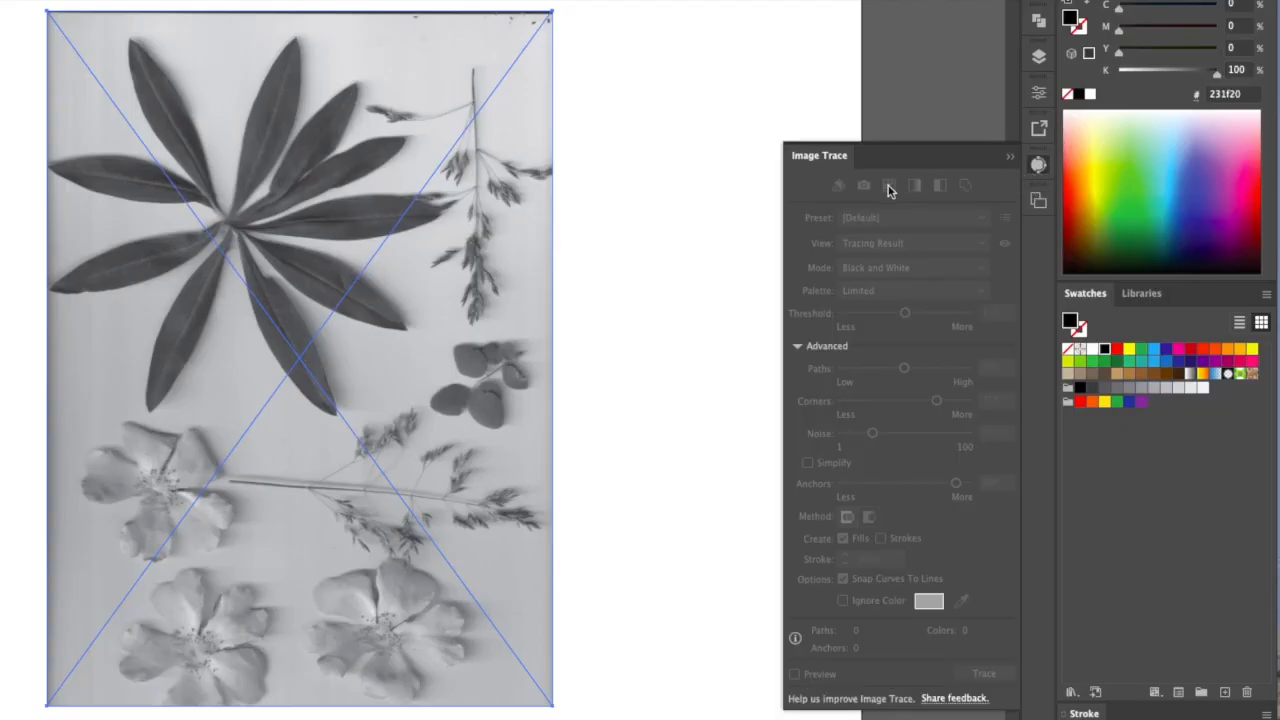
left_click(891, 219)
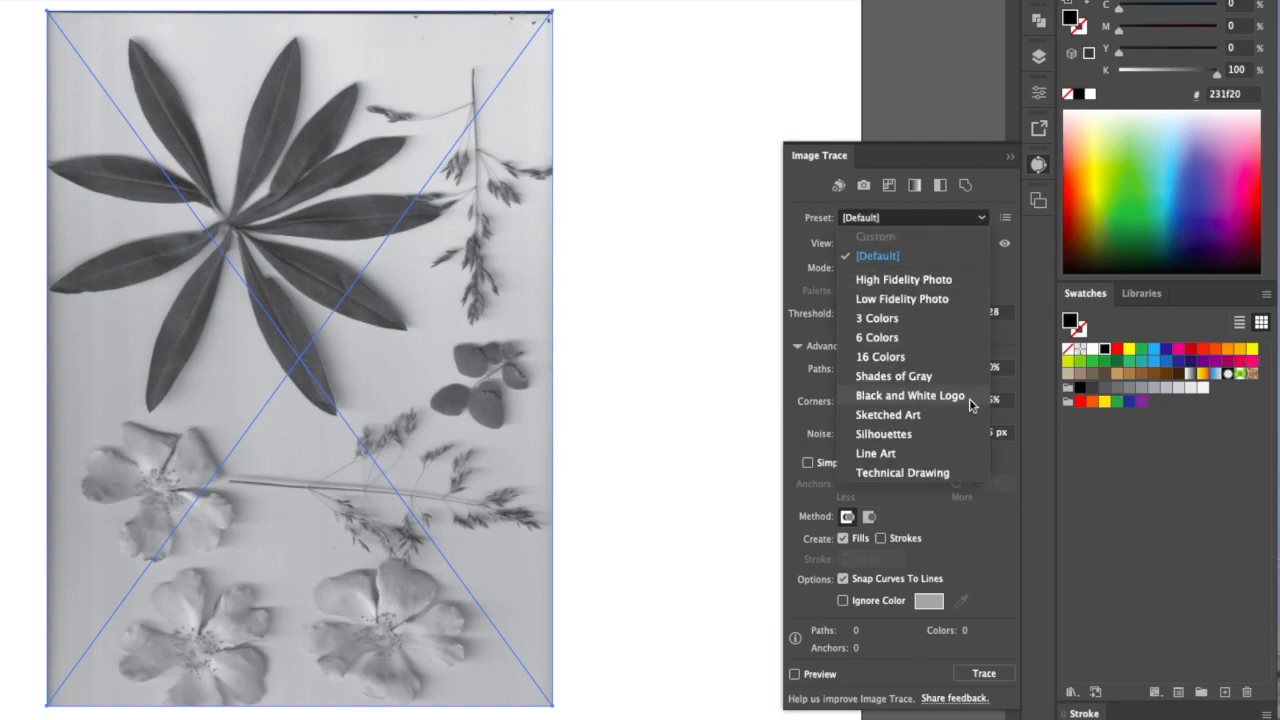
left_click(910, 396)
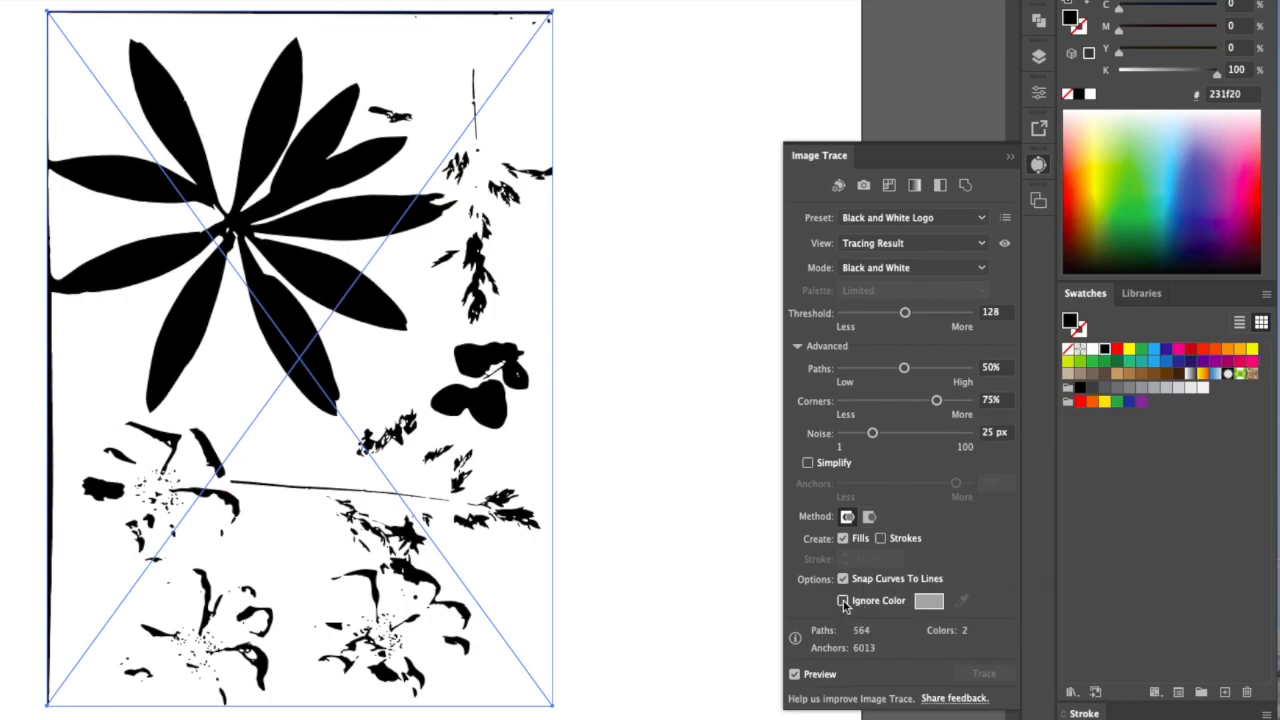
left_click(842, 600)
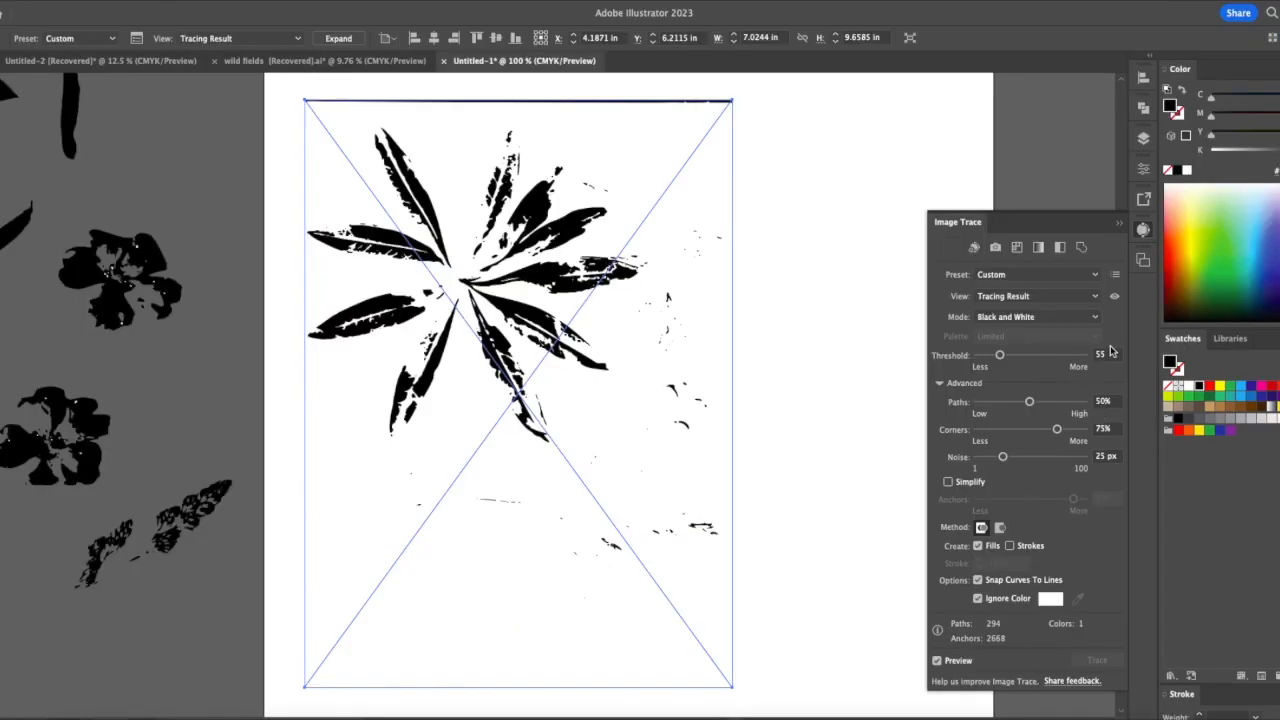
Set the image trace threshold to 60
key("BackSpace")
type("60")
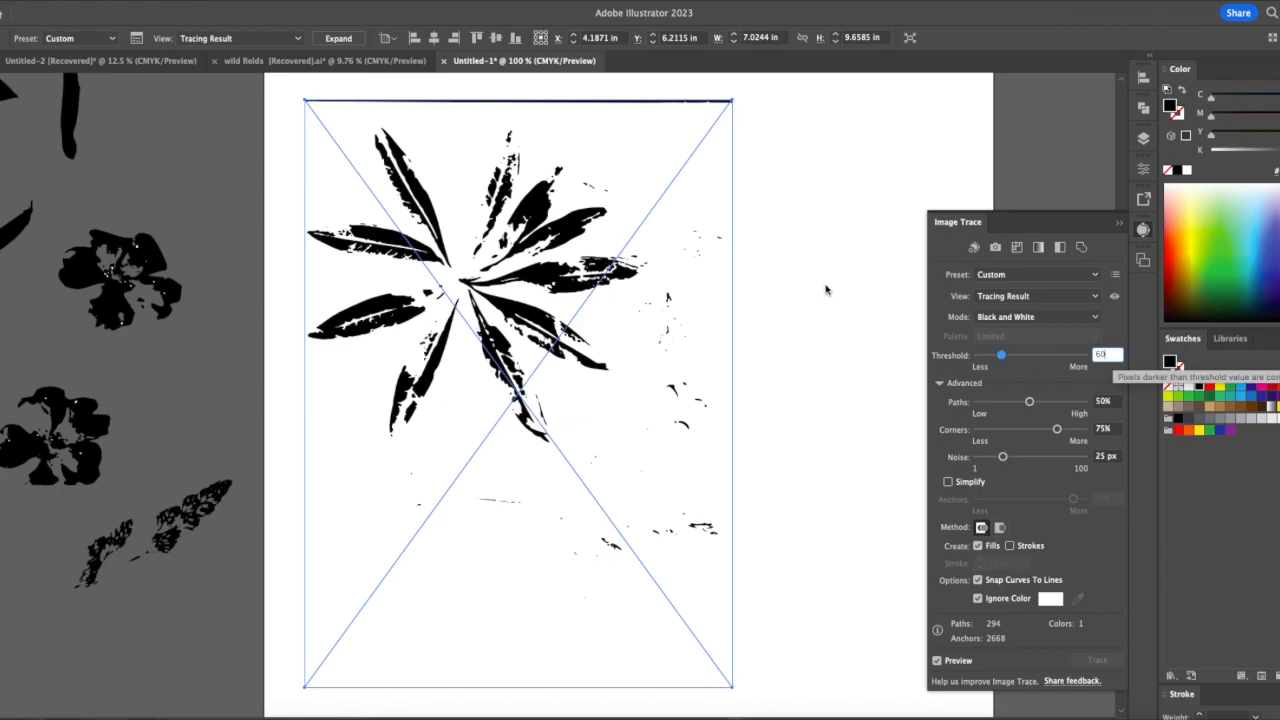
key("Return")
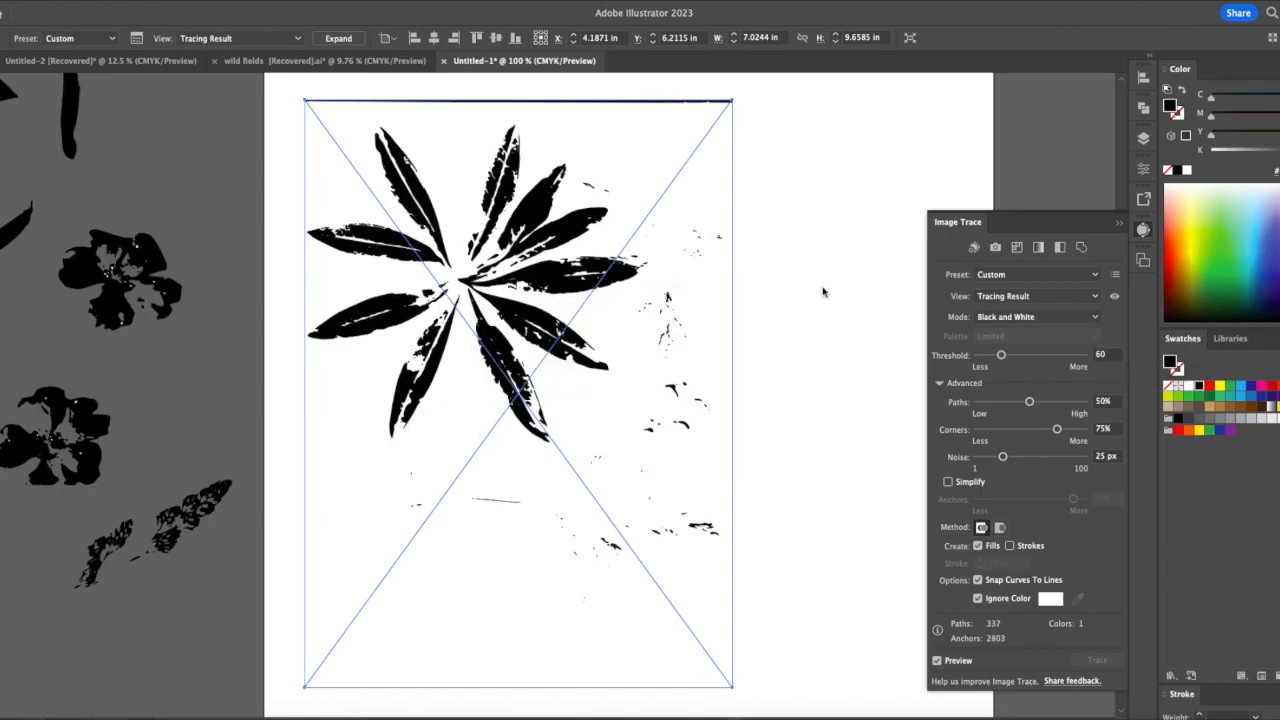
Expand the tracing into editable vector shapes and ungroup them
left_click(339, 39)
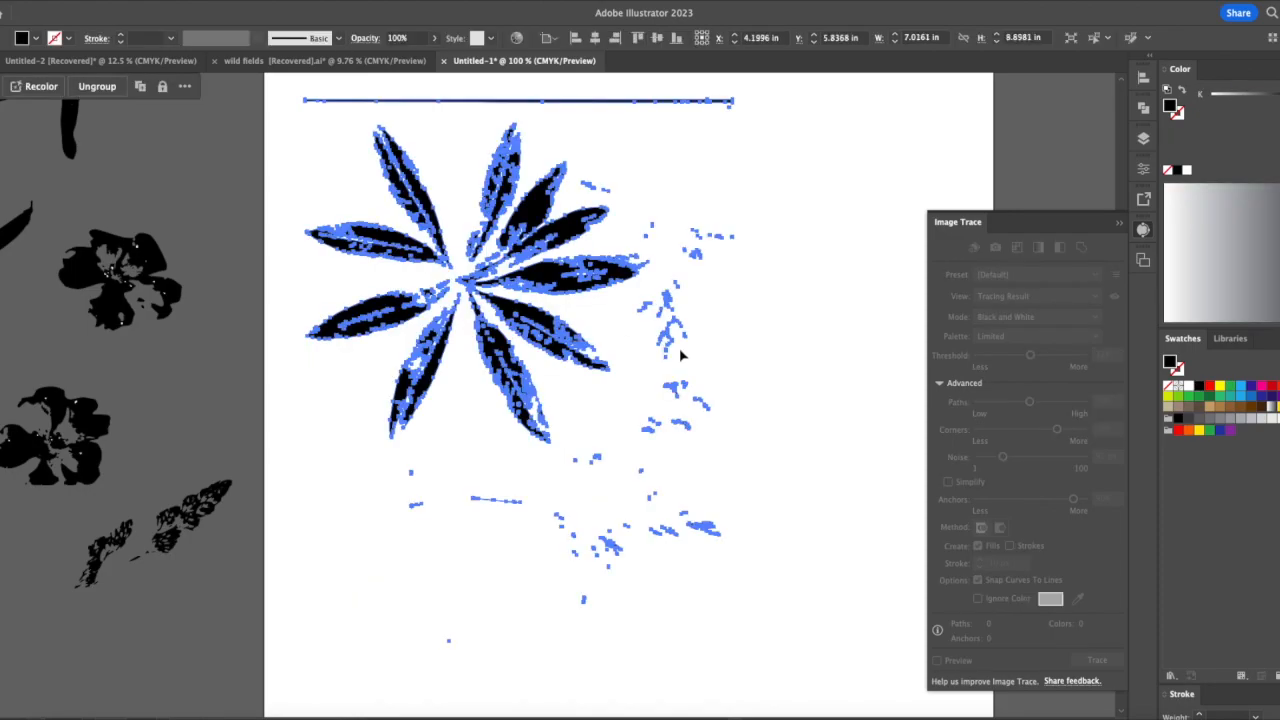
right_click(642, 329)
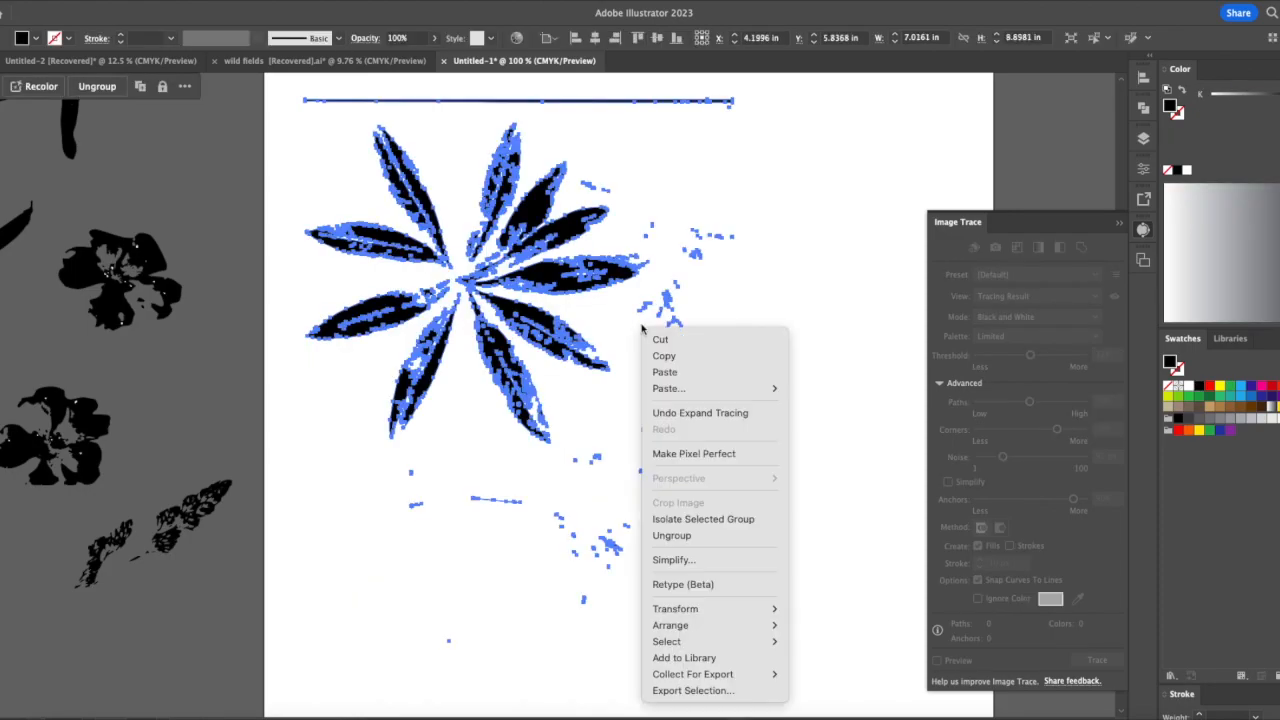
left_click(672, 535)
left_click(813, 208)
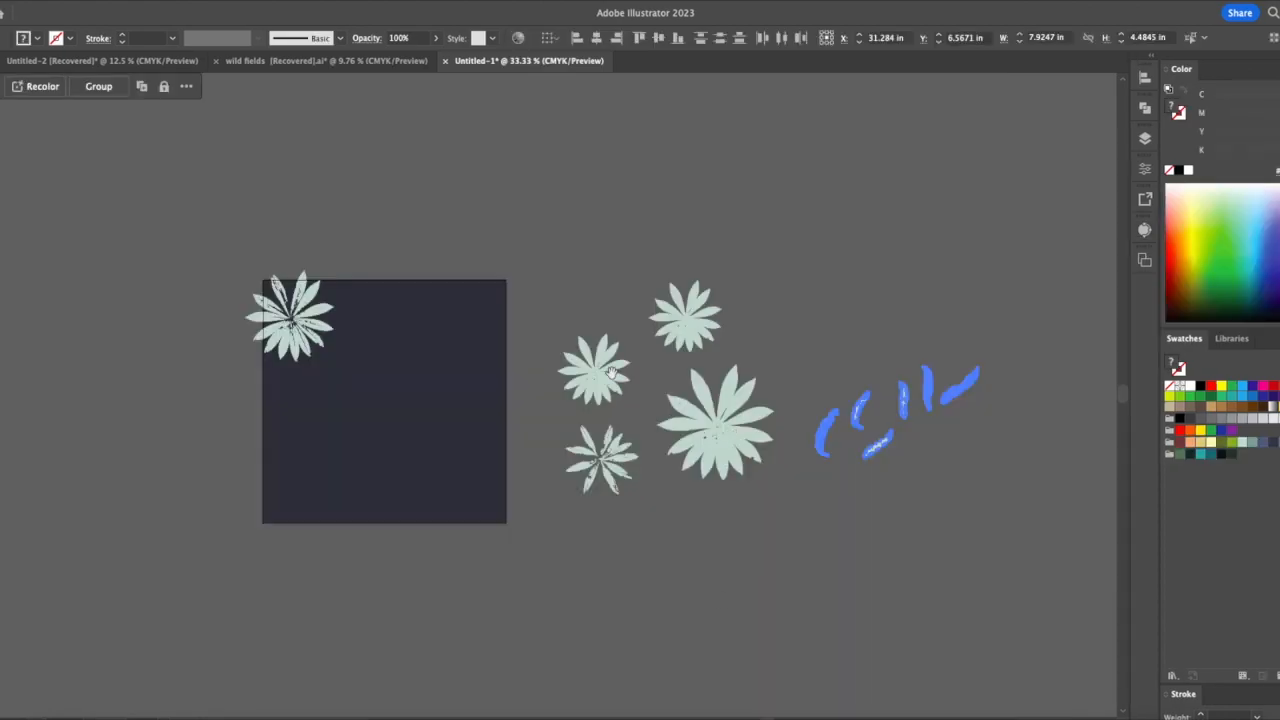
Move a small full leaf cluster below the others, enlarge it to about 7.5 in wide and place it beneath the seed pods
mouse_move(611, 372)
left_mouse_down()
mouse_move(608, 595)
mouse_move(760, 603)
left_mouse_up()
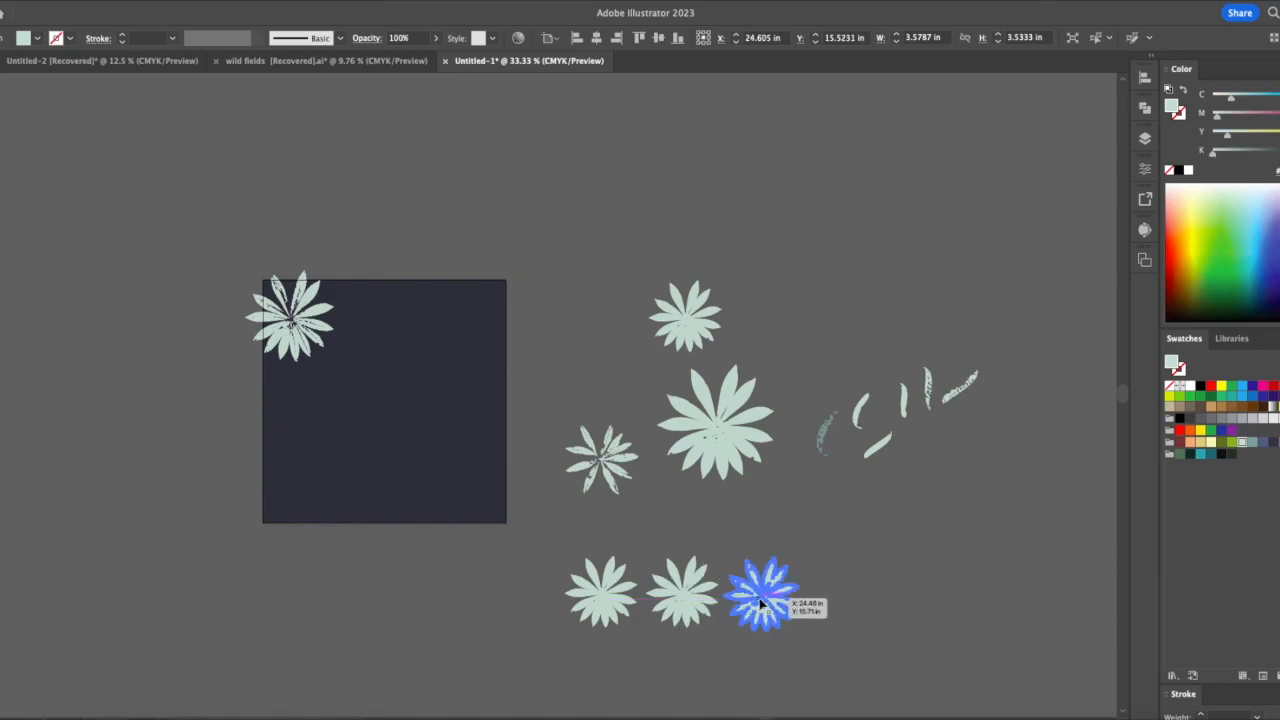
left_click_drag(806, 549, 856, 518, "shift")
key("v")
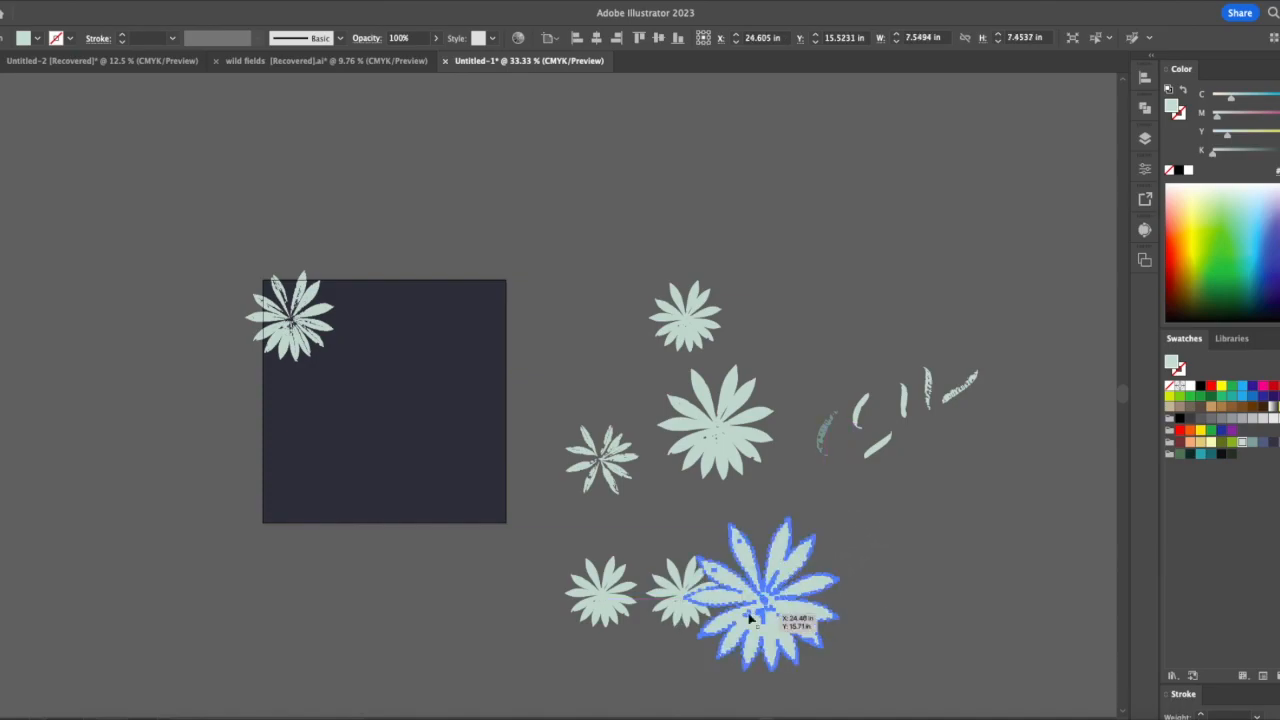
left_click_drag(751, 612, 825, 584)
Duplicate the small sparse leaf cluster, enlarge the copy and place it above the seed pods
left_click(597, 466)
left_click_drag(597, 466, 662, 205, "alt")
key("s")
key("v")
left_click_drag(593, 302, 866, 267)
Duplicate the upper small leaf cluster, place the enlarged copy above it, and nudge the cluster on the dark square's top-left corner
left_click(685, 321)
left_click_drag(685, 325, 590, 327, "alt")
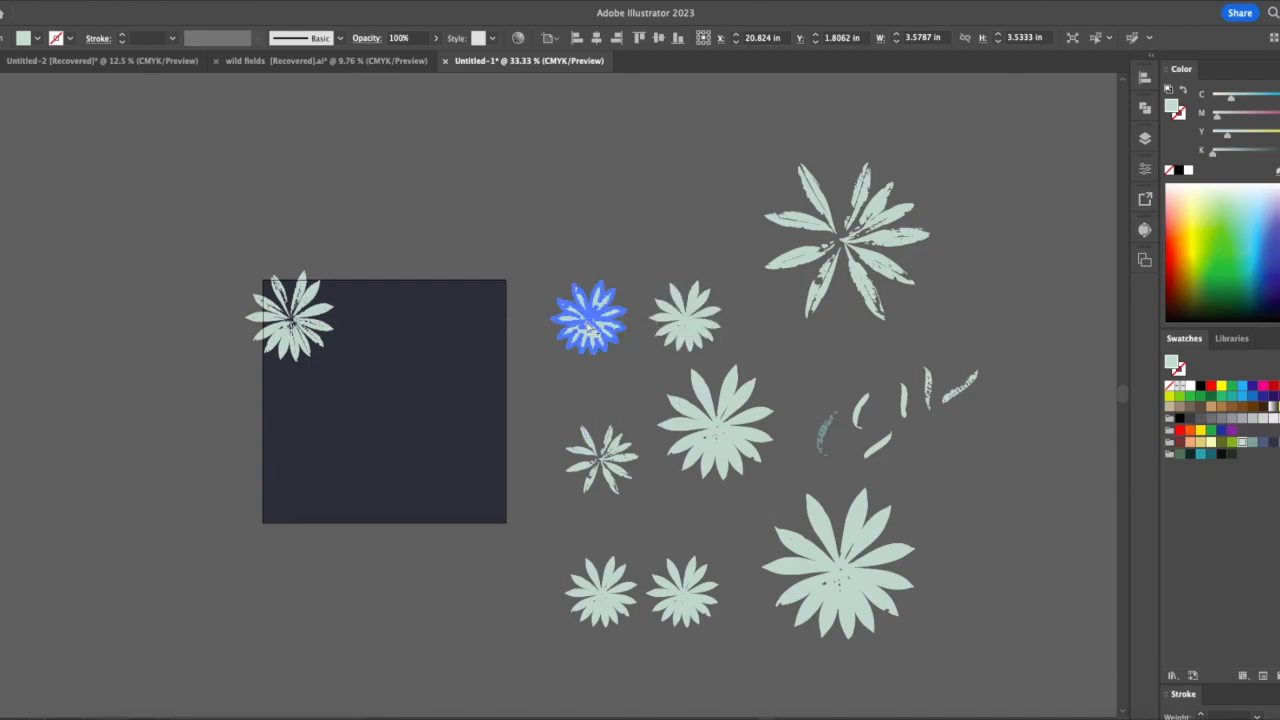
key("s")
left_click_drag(634, 270, 676, 237, "shift")
left_click_drag(627, 331, 647, 244)
left_click_drag(312, 338, 303, 333)
left_click_drag(609, 228, 650, 197)
Place the small sparse cluster inside the dark square and a full cluster across its upper edge, enlarging the latter to about 5.3 in wide
left_click_drag(614, 470, 376, 346)
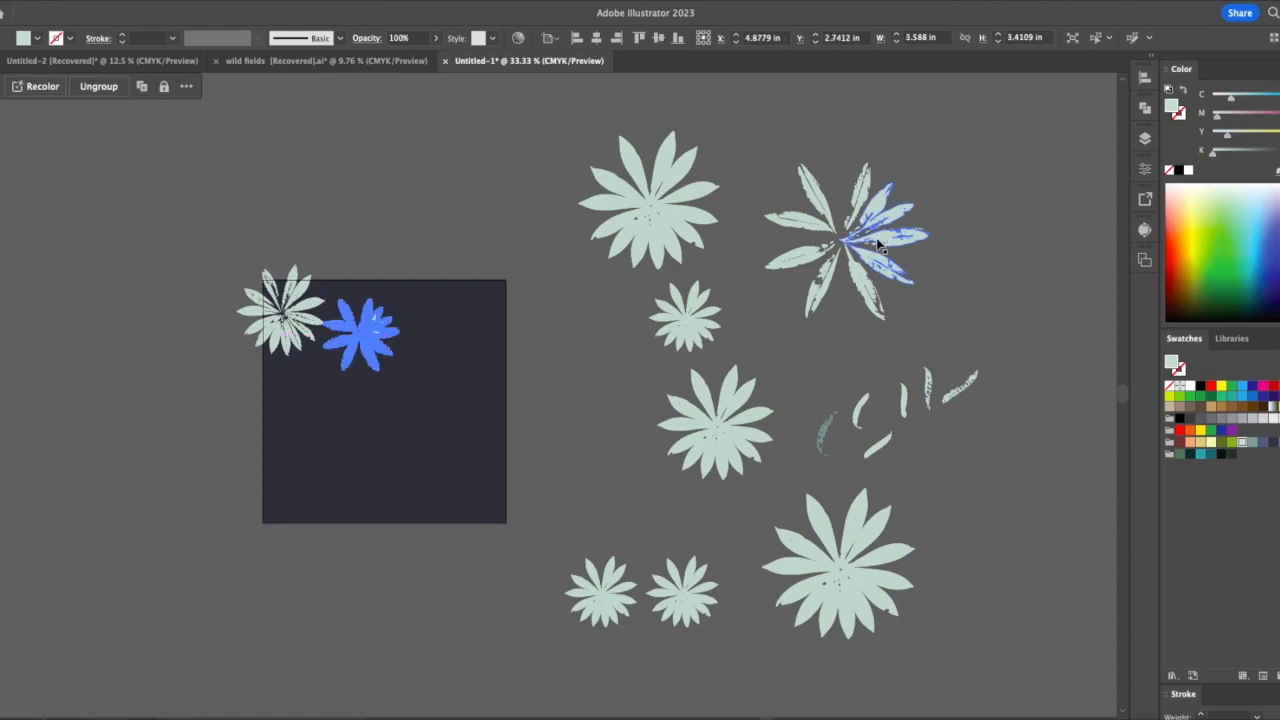
left_click_drag(704, 596, 458, 293)
key("s")
left_click_drag(480, 237, 514, 210)
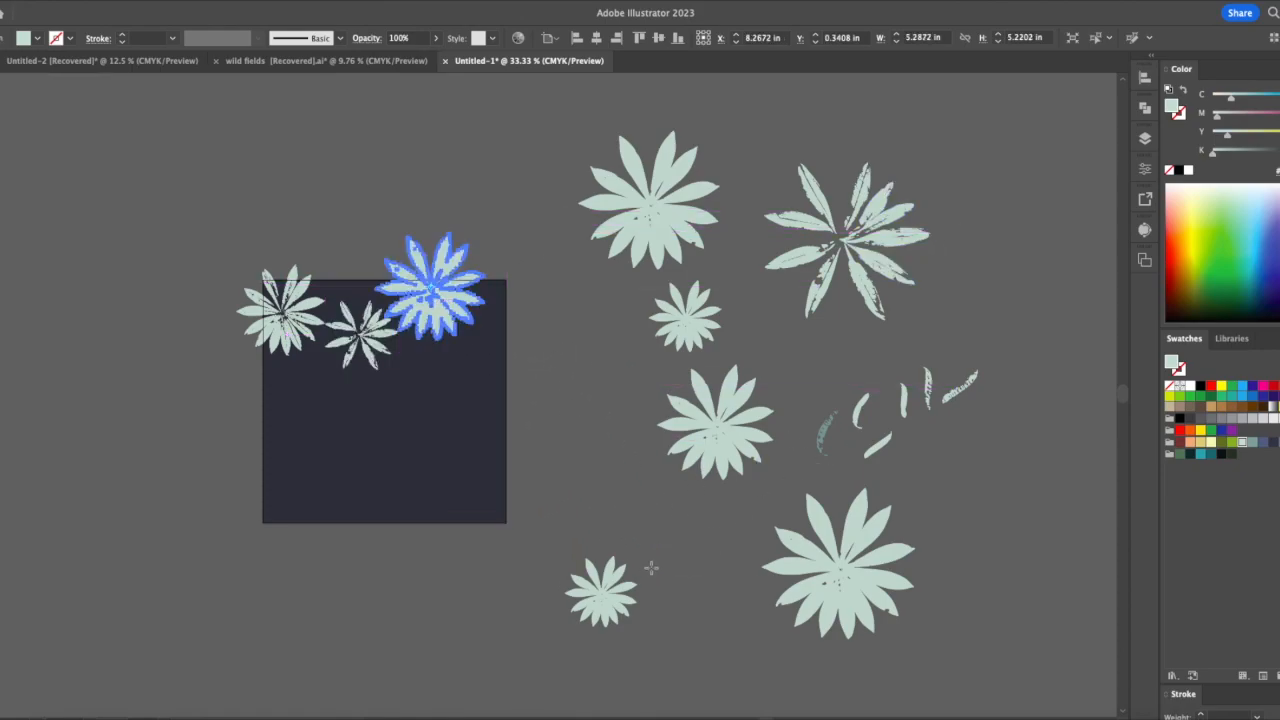
Shift the three leaf clusters on the dark square further left, with the full one raised higher across the upper edge
left_click_drag(431, 311, 423, 284)
left_click_drag(285, 317, 267, 319)
left_click_drag(363, 336, 350, 331)
left_click_drag(431, 263, 419, 265)
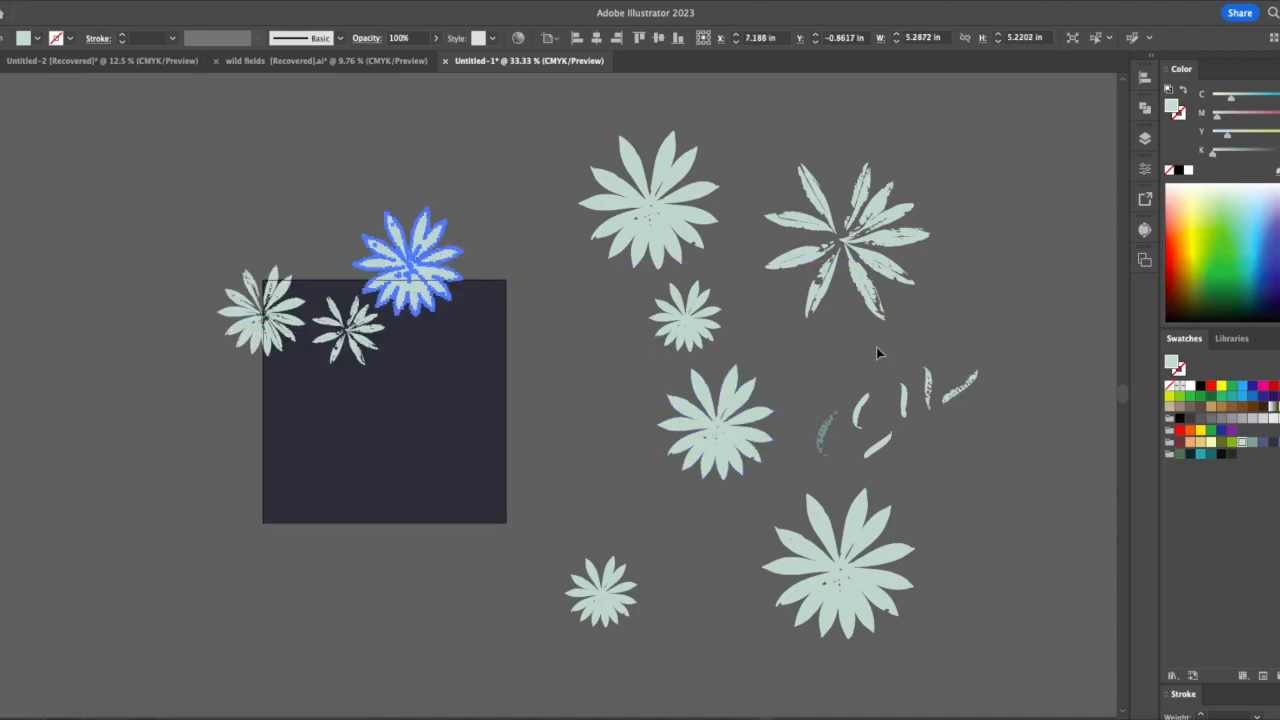
Shrink the large sparse leaf cluster to about 5.7 in wide, rotate it slightly and place it across the dark square's left edge
left_click_drag(893, 241, 893, 241)
left_click_drag(964, 163, 944, 186)
left_click_drag(860, 253, 319, 424)
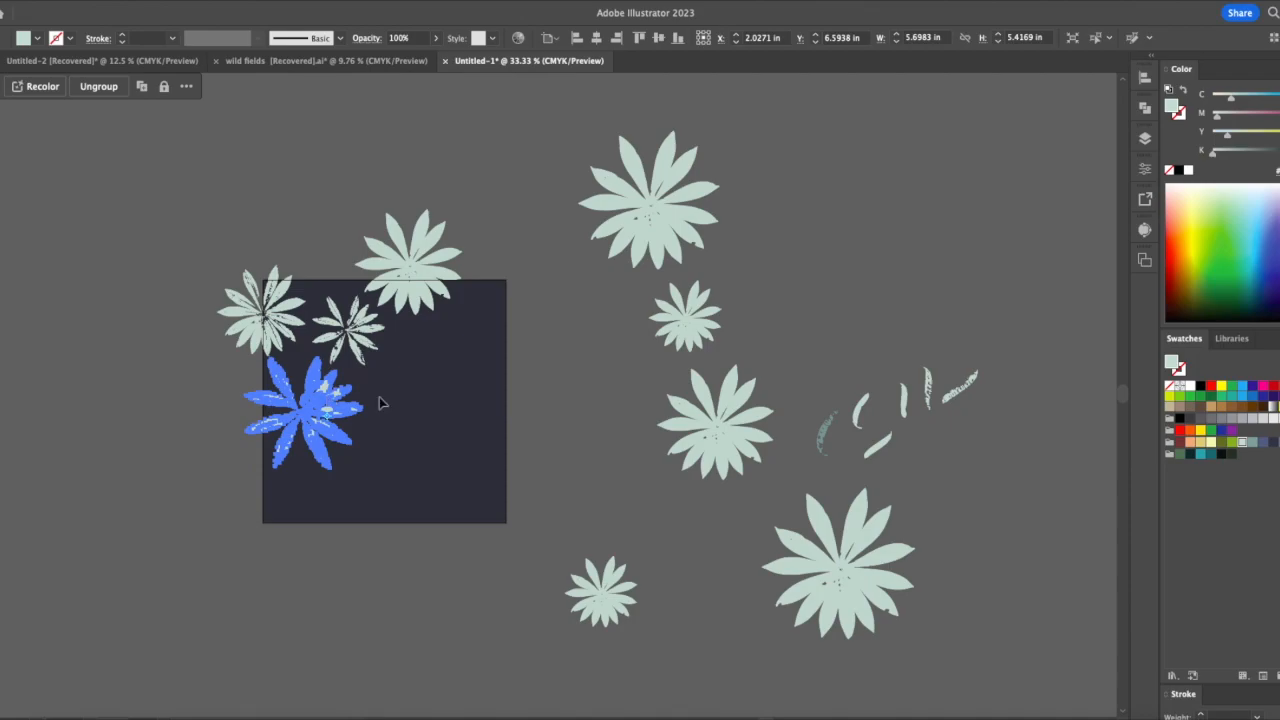
left_click(383, 399)
left_click_drag(283, 422, 98, 467)
left_click_drag(191, 407, 153, 369)
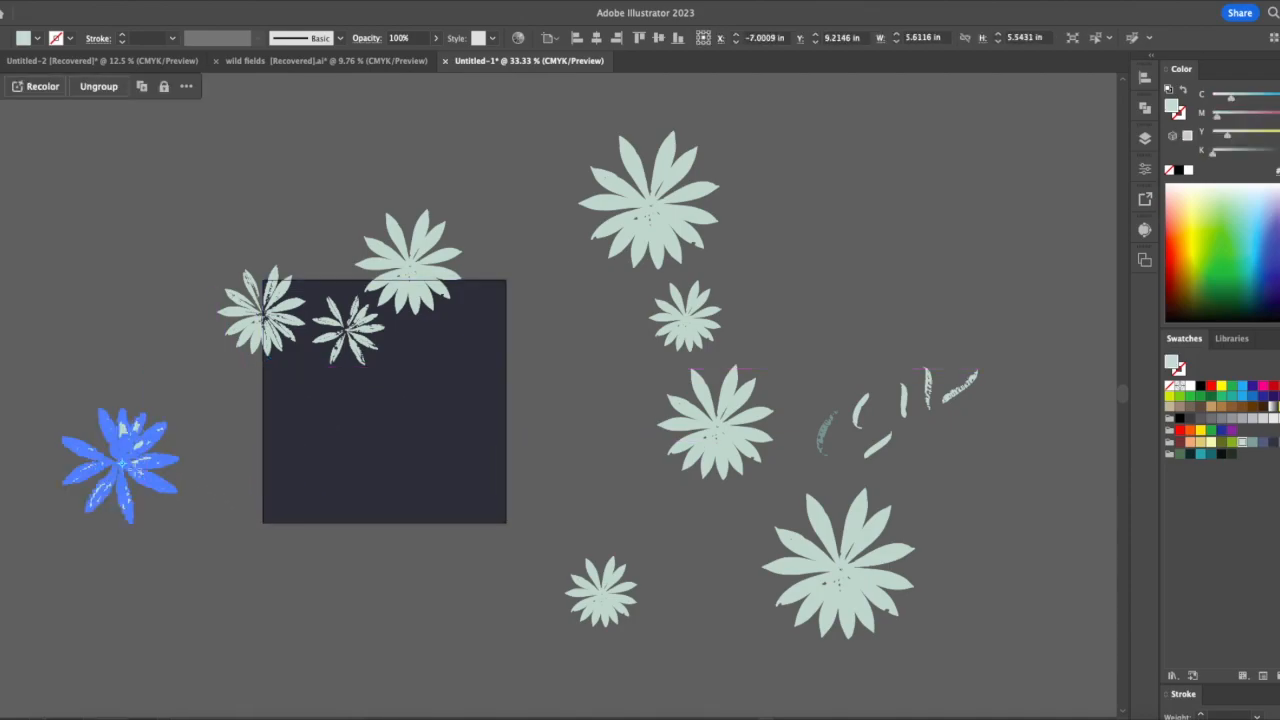
left_click_drag(133, 465, 302, 418)
Place one small full cluster near the middle of the dark square and another across its bottom edge
left_click(580, 472)
left_click_drag(604, 600, 386, 398)
left_click_drag(685, 315, 310, 520)
Copy the two leaf clusters overlapping the dark square's left edge 12 in horizontally onto its right edge
left_click_drag(205, 300, 254, 428)
right_click(248, 388)
mouse_move(300, 631)
left_click(409, 601)
left_click(660, 280)
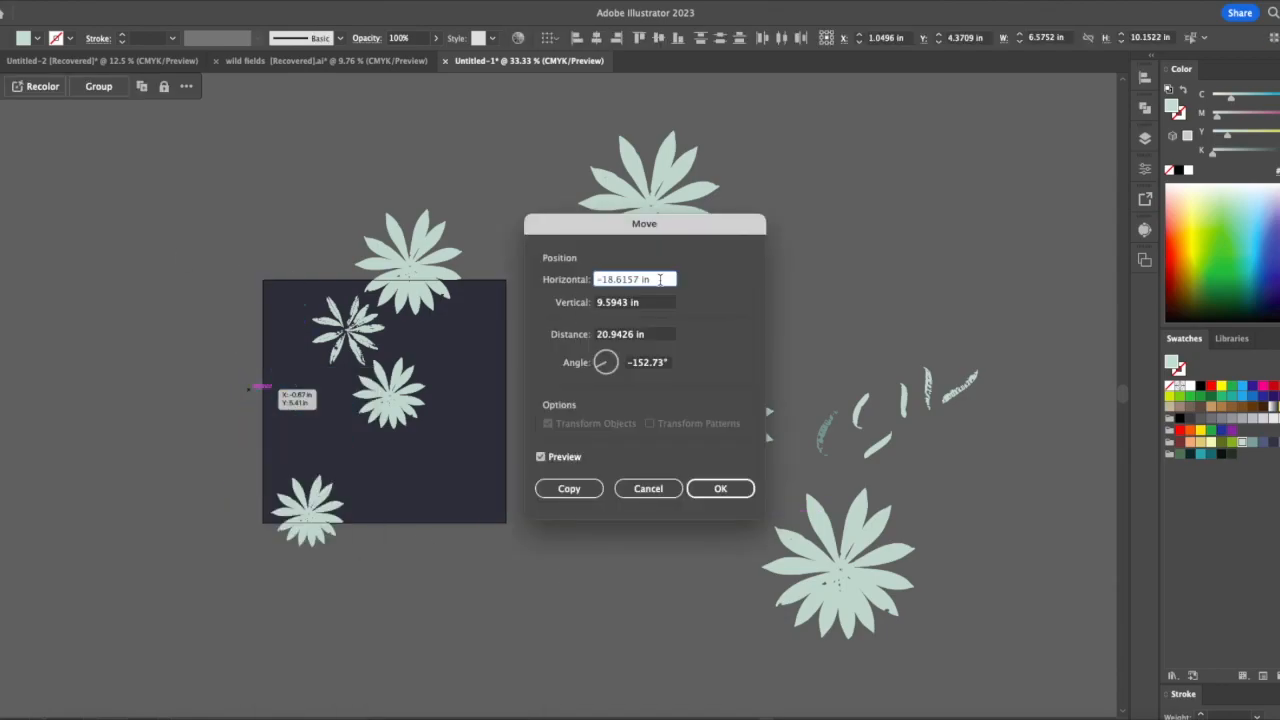
type("12")
key("Tab")
left_click(586, 489)
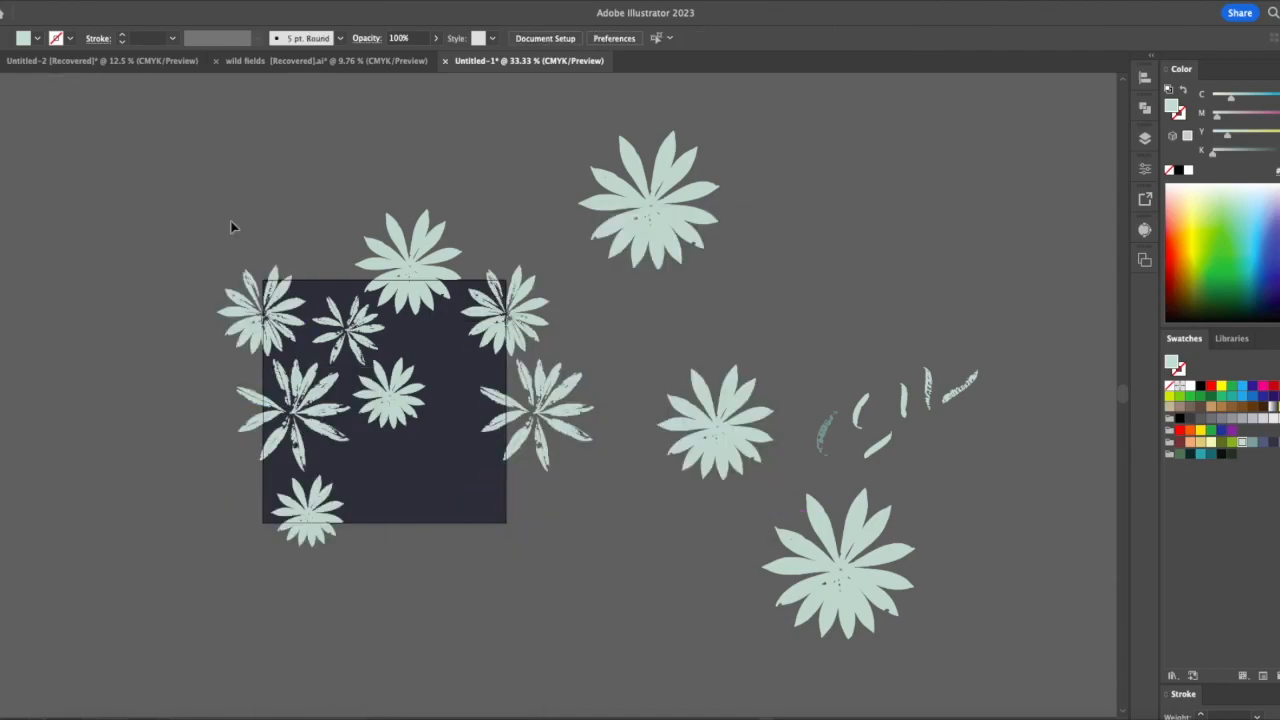
Delete the small leaf cluster overlapping the dark square's bottom edge
left_click_drag(567, 275, 280, 286)
left_click(316, 511)
key("Delete")
Copy the three leaf clusters along the dark square's top edge to its bottom edge, moved 0 in horizontally and 12 in vertically
left_click_drag(561, 276, 280, 286)
right_click(527, 279)
mouse_move(560, 526)
left_click(682, 548)
type("0")
key("Tab")
type("12")
left_click(574, 490)
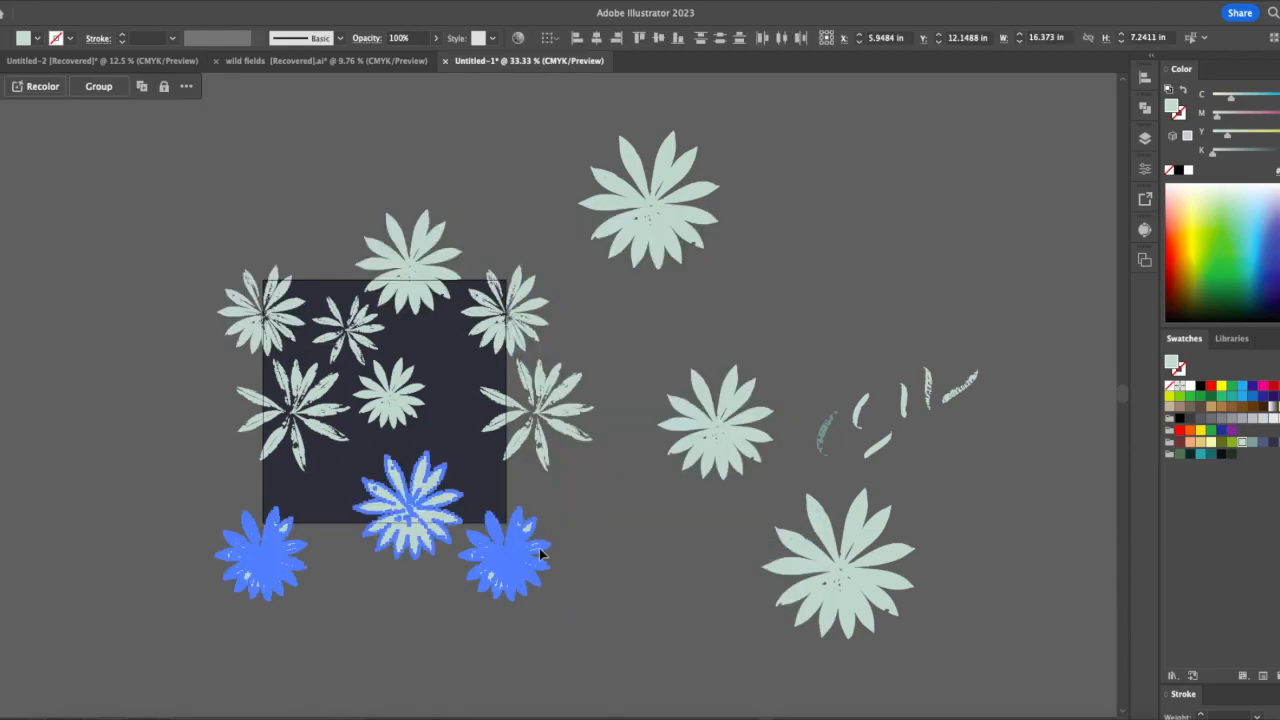
Duplicate the sparse cluster toward the square's upper right, and place a full cluster shrunk to about 3.2 in wide below it
left_click(604, 492)
left_click_drag(348, 328, 444, 352)
key("v")
left_click(786, 411)
left_click_drag(716, 438, 452, 447)
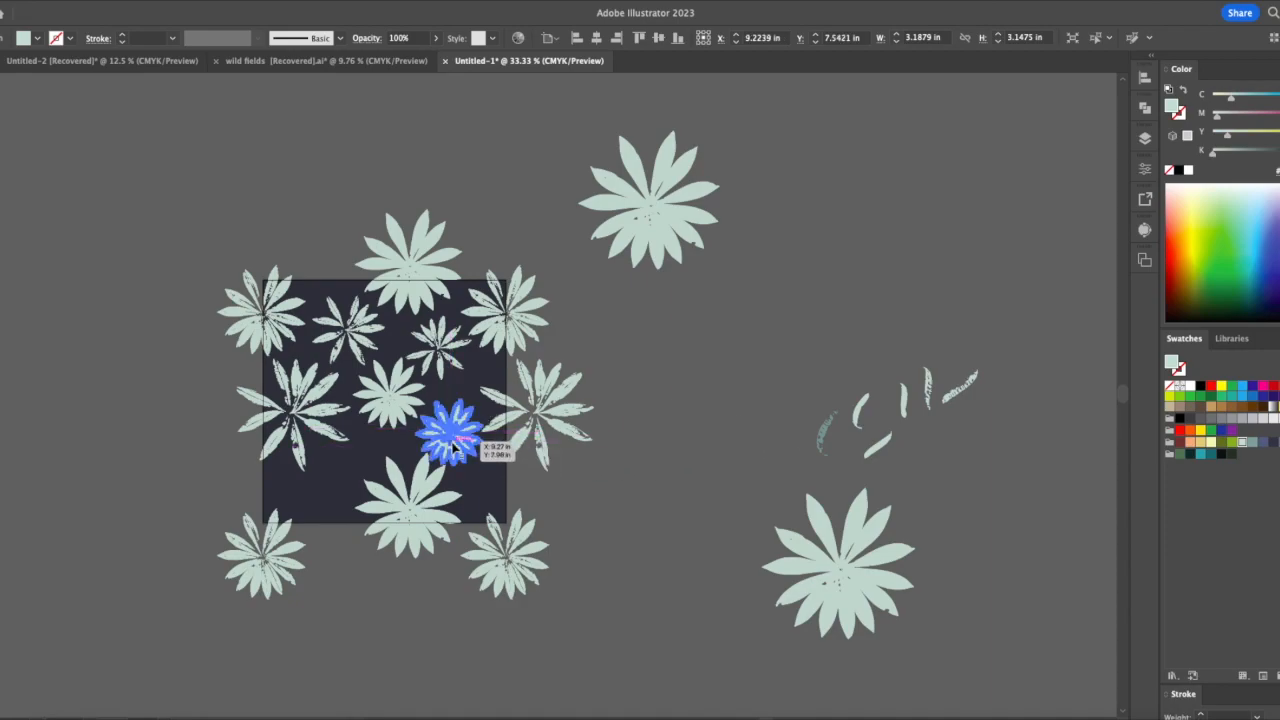
Duplicate the top-right corner cluster, shrink the copy and place it in the gap at the dark square's lower left
left_click(527, 321)
left_click_drag(527, 321, 704, 334)
key("s")
left_click_drag(797, 291, 762, 293)
left_click_drag(684, 322, 345, 496)
Fill gaps near the dark square's right edge with two textured seed pods, rotating the lower one to fit
left_click(839, 423)
left_click_drag(927, 392, 479, 482)
key("r")
left_click_drag(492, 455, 502, 463)
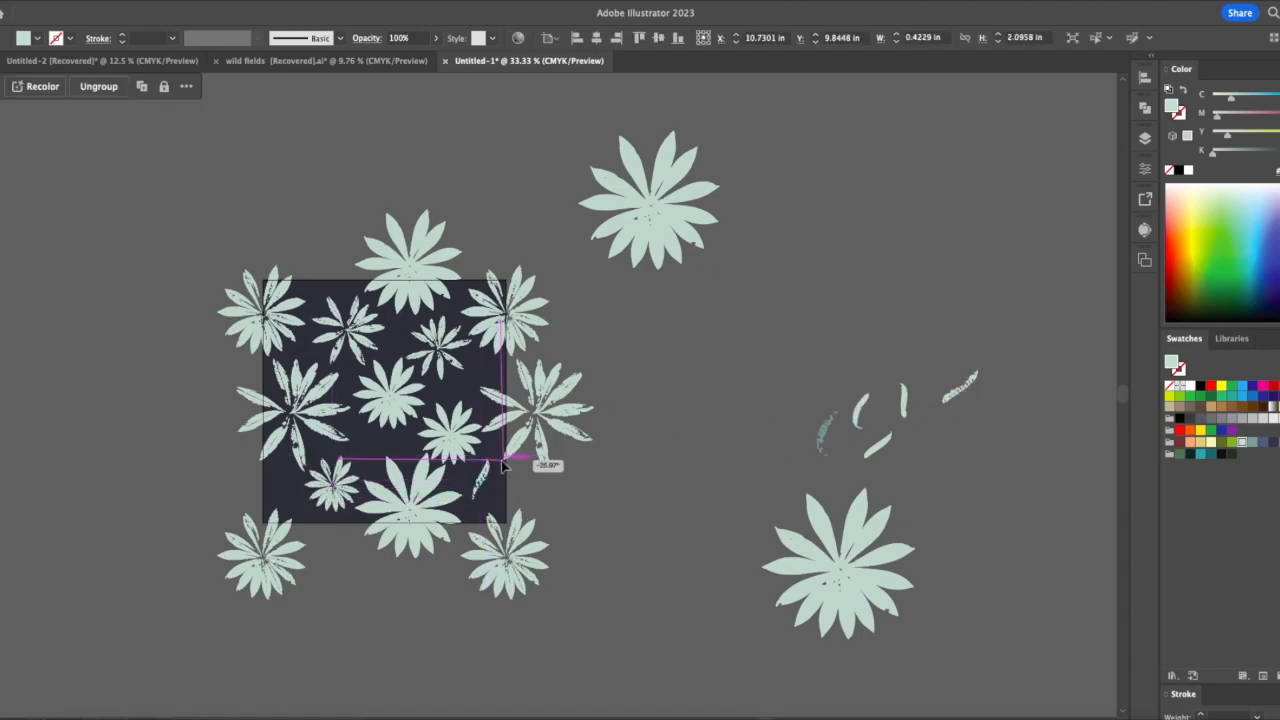
left_click_drag(957, 392, 468, 378)
Recolor the teal seed pod pale mint, rotate it and place it in the gap below the central leaf cluster
left_click(825, 432)
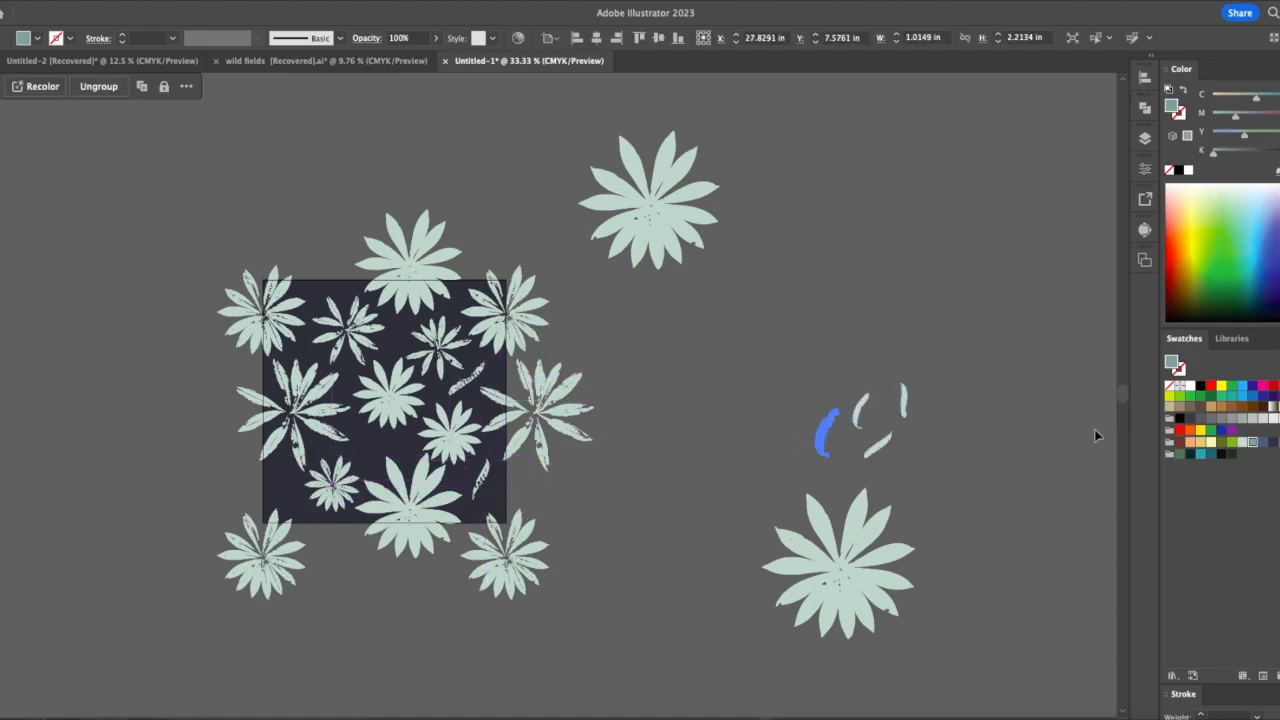
left_click_drag(800, 438, 376, 444)
left_click_drag(391, 416, 408, 439)
left_click(698, 509)
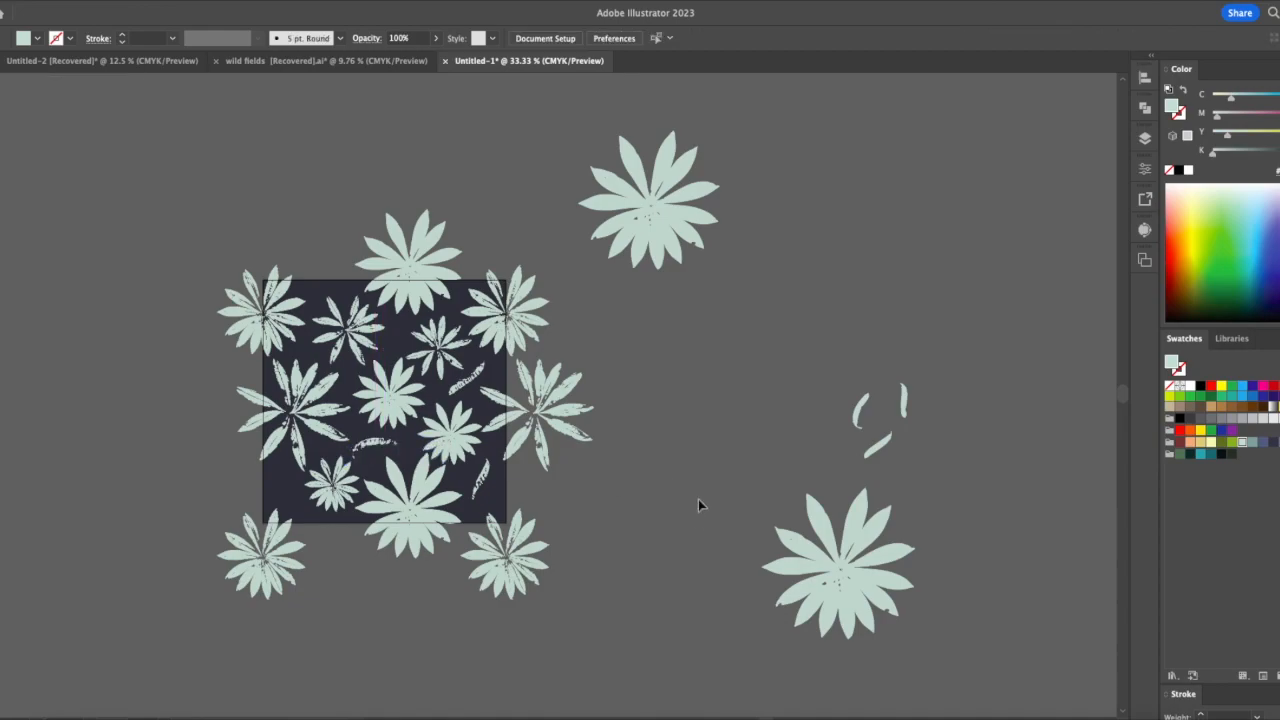
Set a plain pod aside, and fill the dark square's lower-left and upper-left gaps with copies of the textured pods
left_click_drag(362, 495, 121, 426)
left_click(666, 527)
left_click_drag(468, 380, 268, 470)
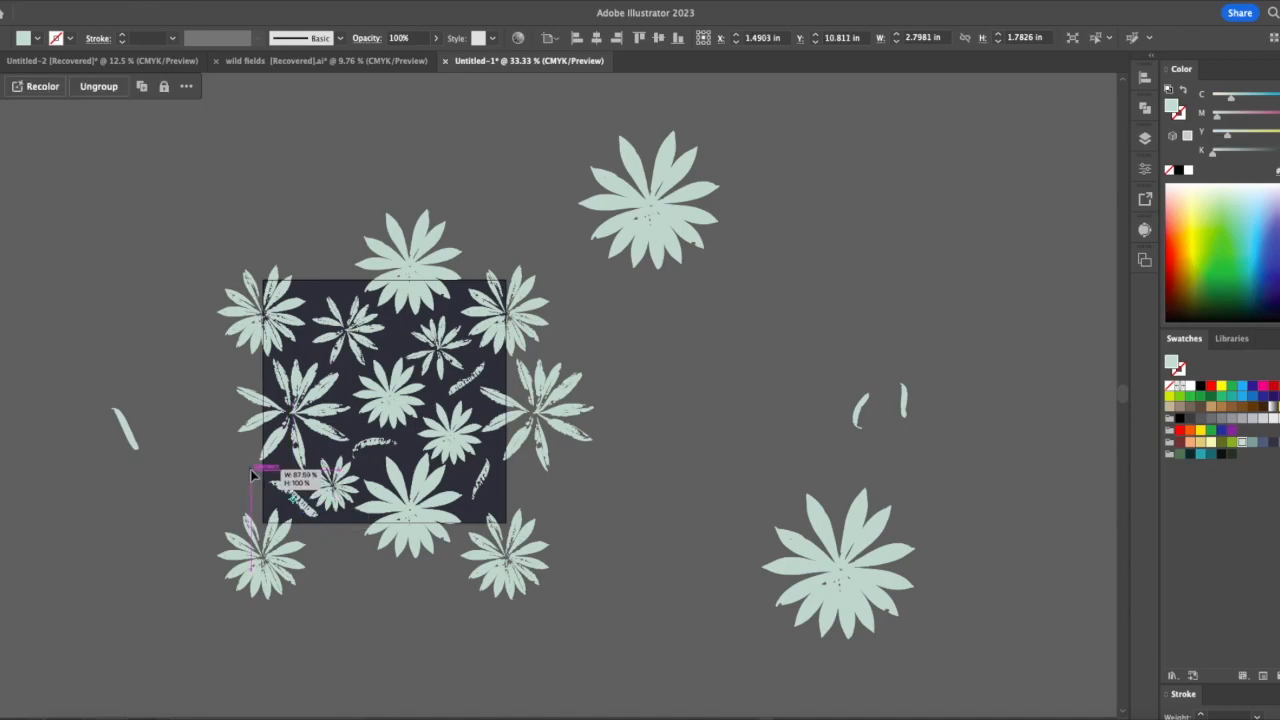
left_click(636, 493)
left_click_drag(383, 446, 335, 294)
Move the two unused large leaf clusters and the leftover seed pods to the empty area beyond the dark square's upper left
left_click(815, 487)
left_click_drag(847, 604, 109, 184)
left_click_drag(657, 224, 258, 169)
left_click_drag(838, 372, 75, 272)
left_click(571, 378)
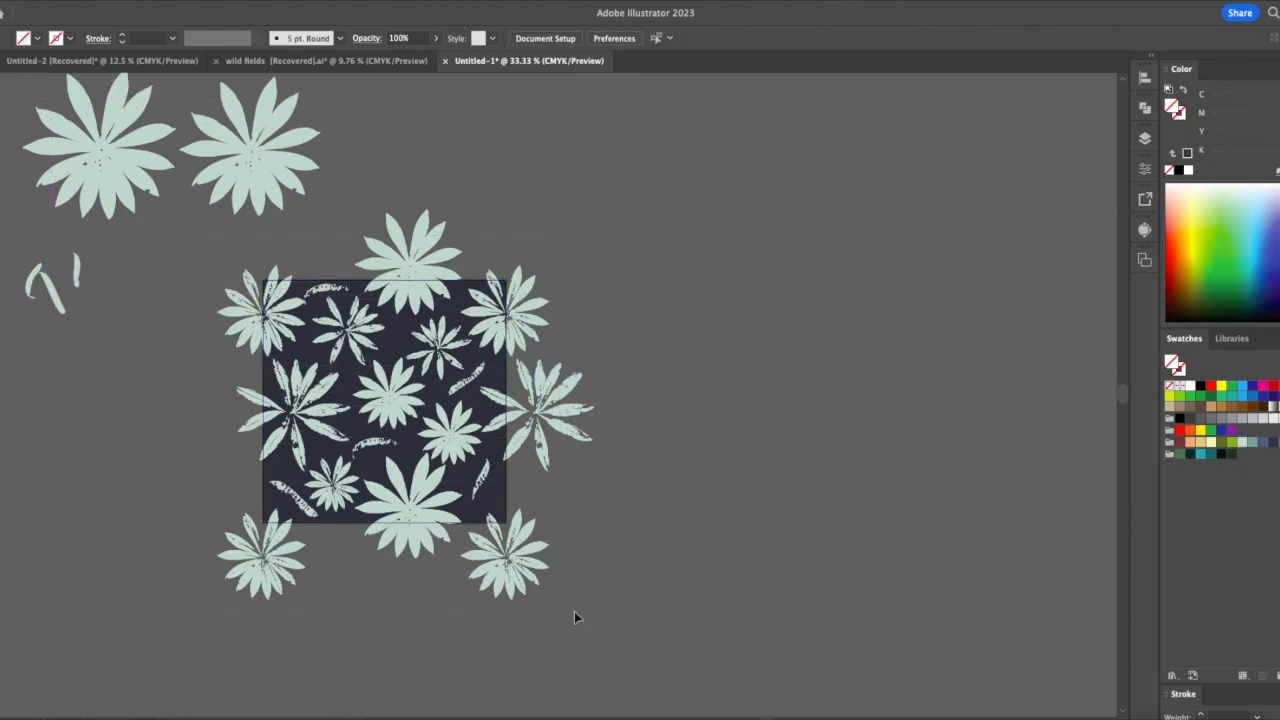
Save the assembled tile as a pattern swatch and draw a rectangle about 22.5 by 20.27 in filled with it
left_click(531, 589)
left_click_drag(398, 400, 1195, 505)
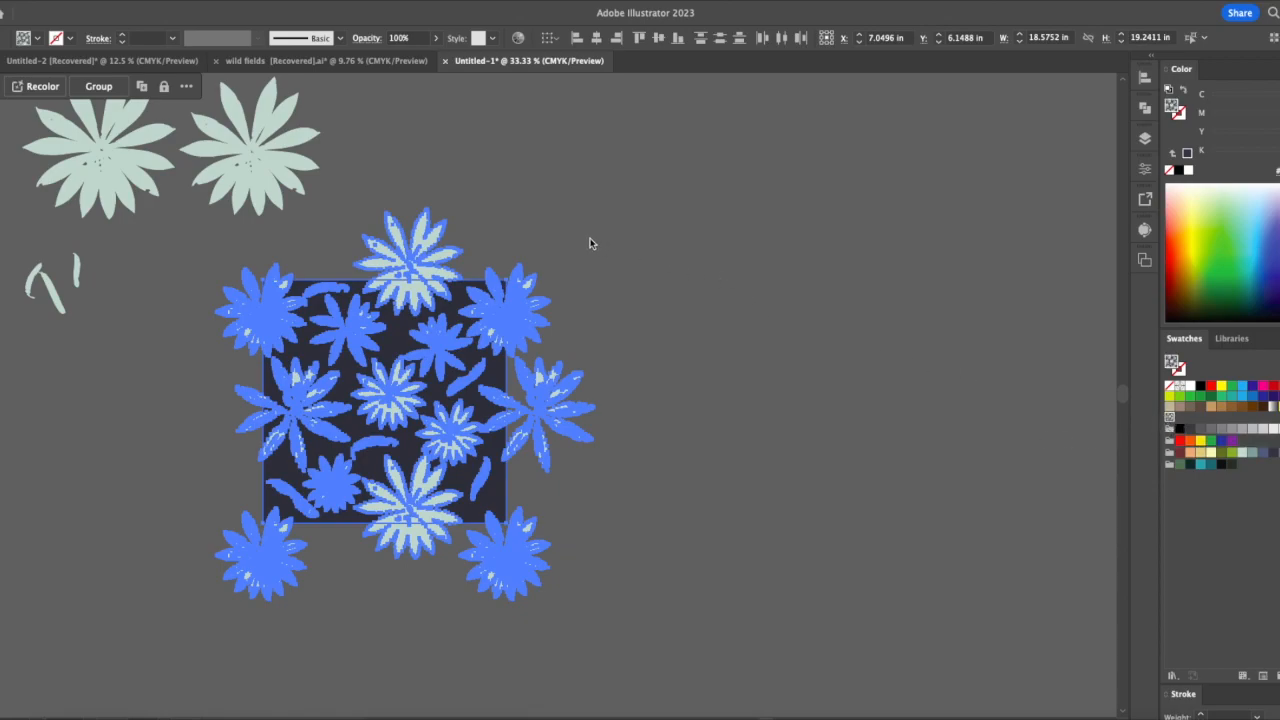
left_click(677, 307)
key("Escape")
left_click_drag(619, 262, 1076, 674)
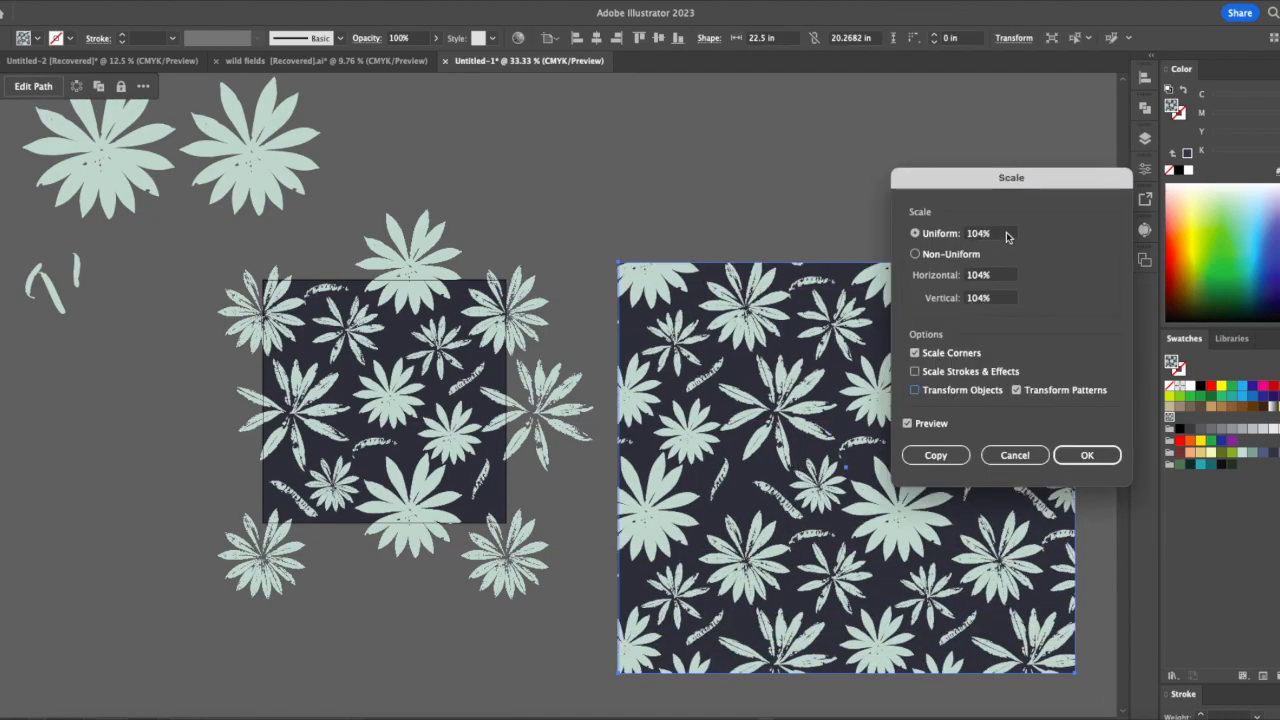
Scale only the pattern fill inside the rectangle uniformly to 92%, trying smaller and larger percentages in the preview before applying
scroll(1008, 237, "down", 9)
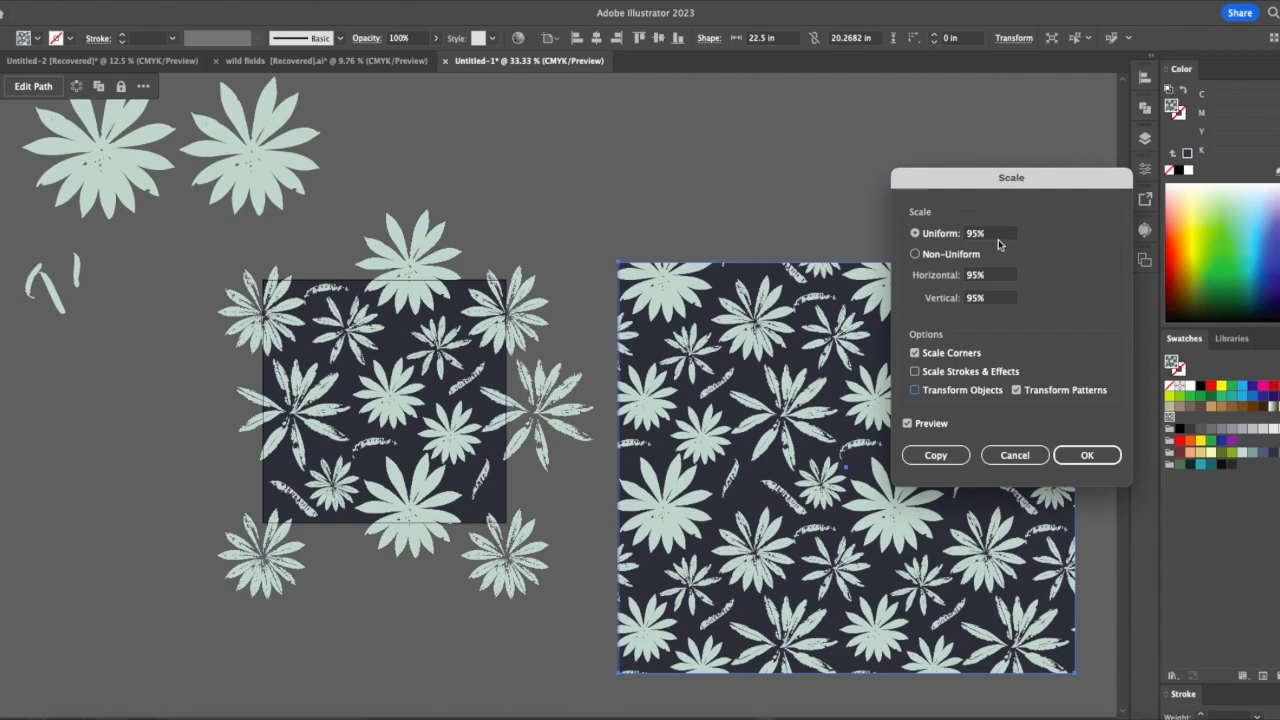
scroll(1002, 236, "down", 12)
scroll(1001, 236, "down", 20)
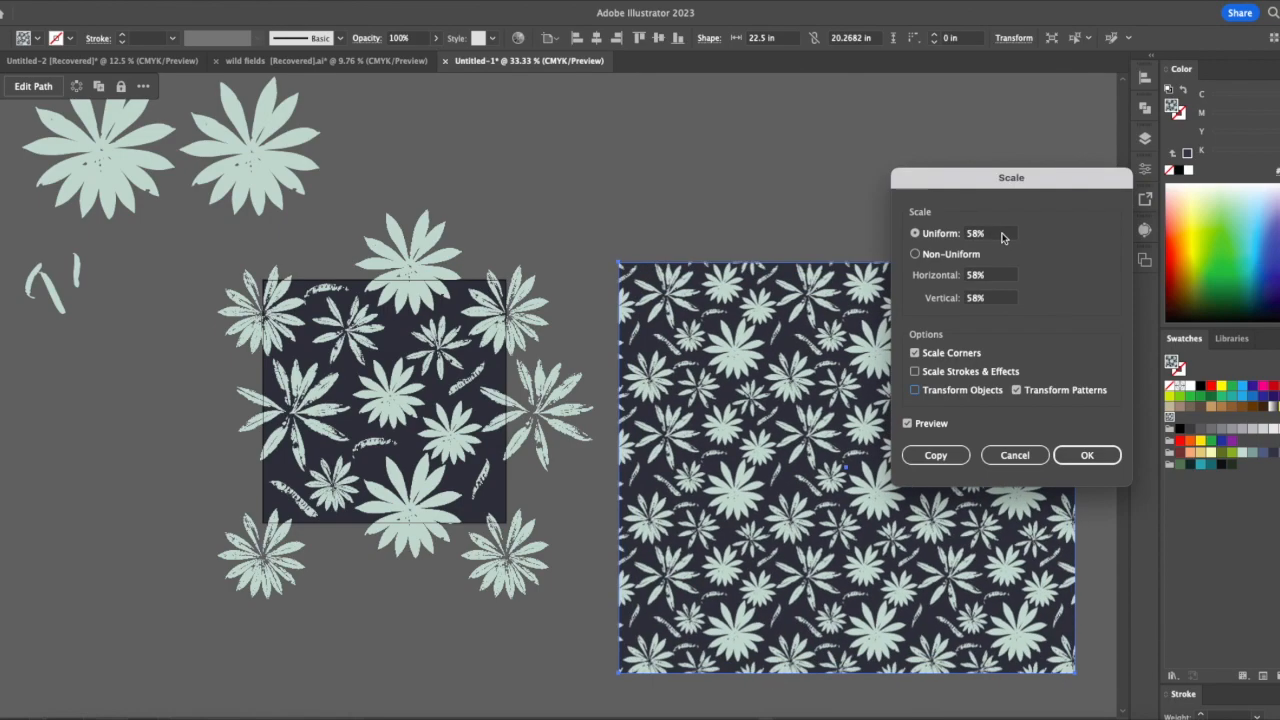
scroll(1002, 236, "down", 6)
left_click_drag(1030, 185, 521, 237)
scroll(490, 280, "down", 15)
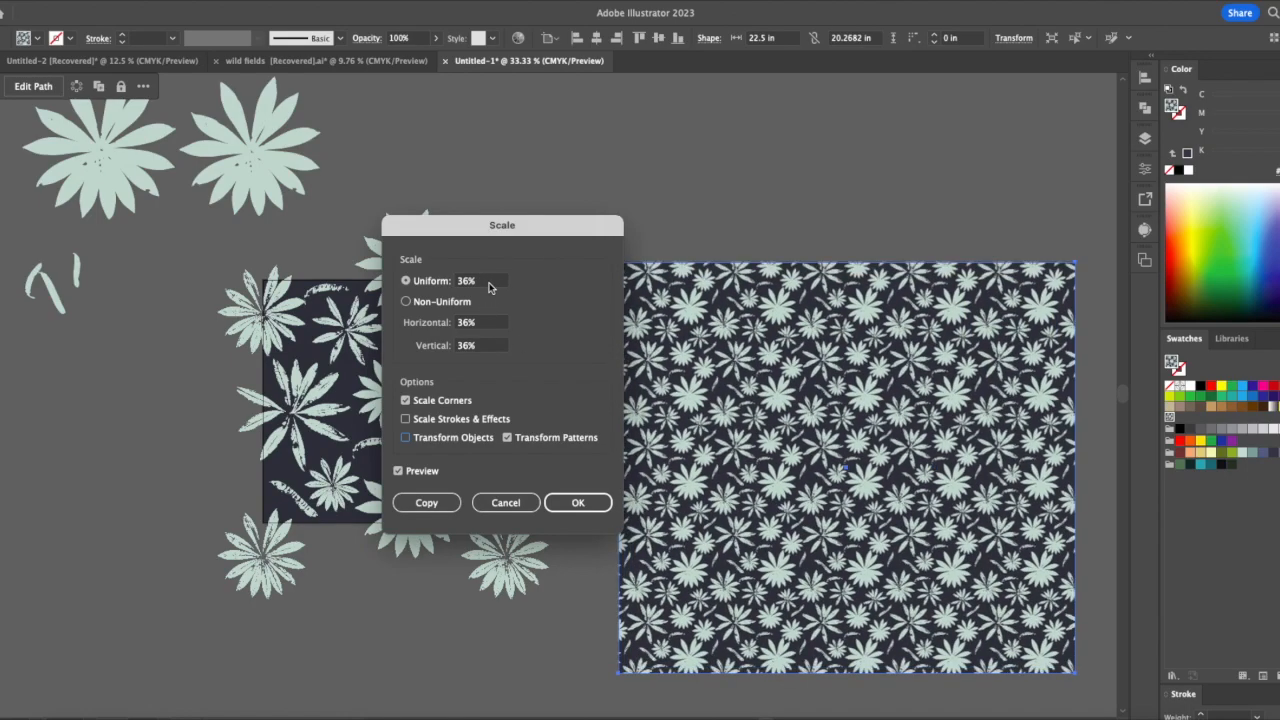
scroll(490, 288, "up", 20)
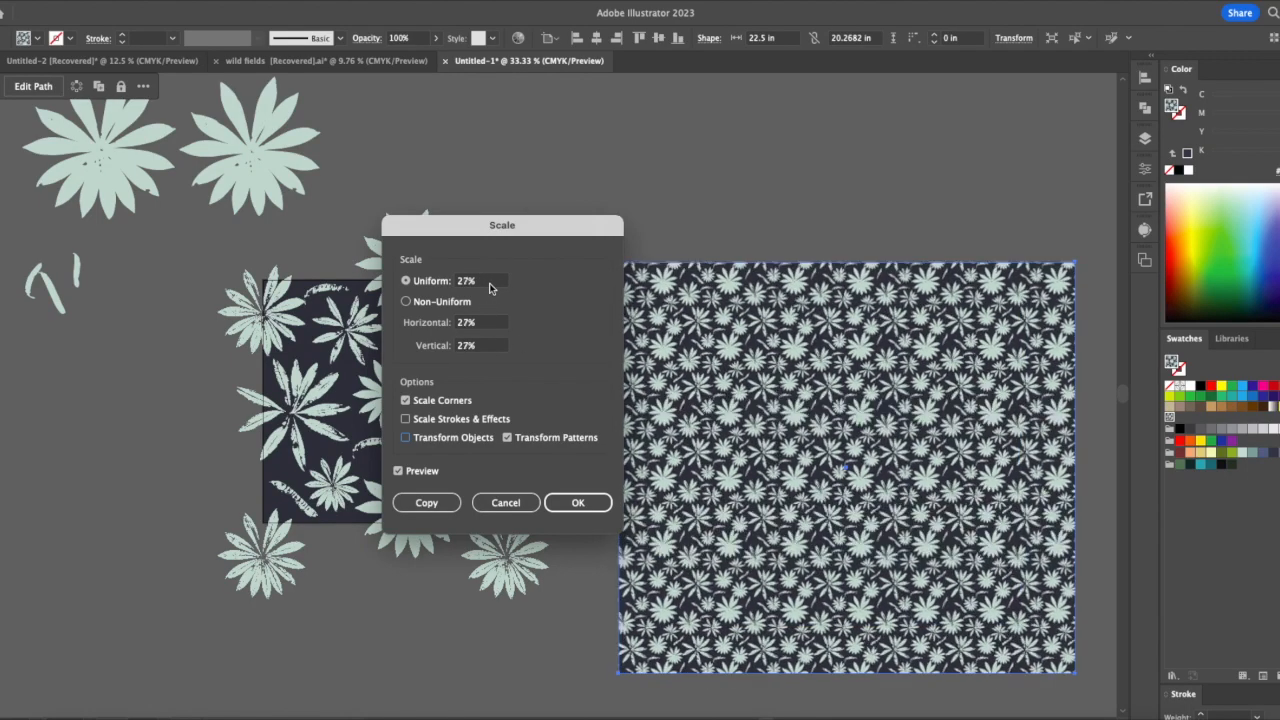
scroll(490, 288, "up", 20)
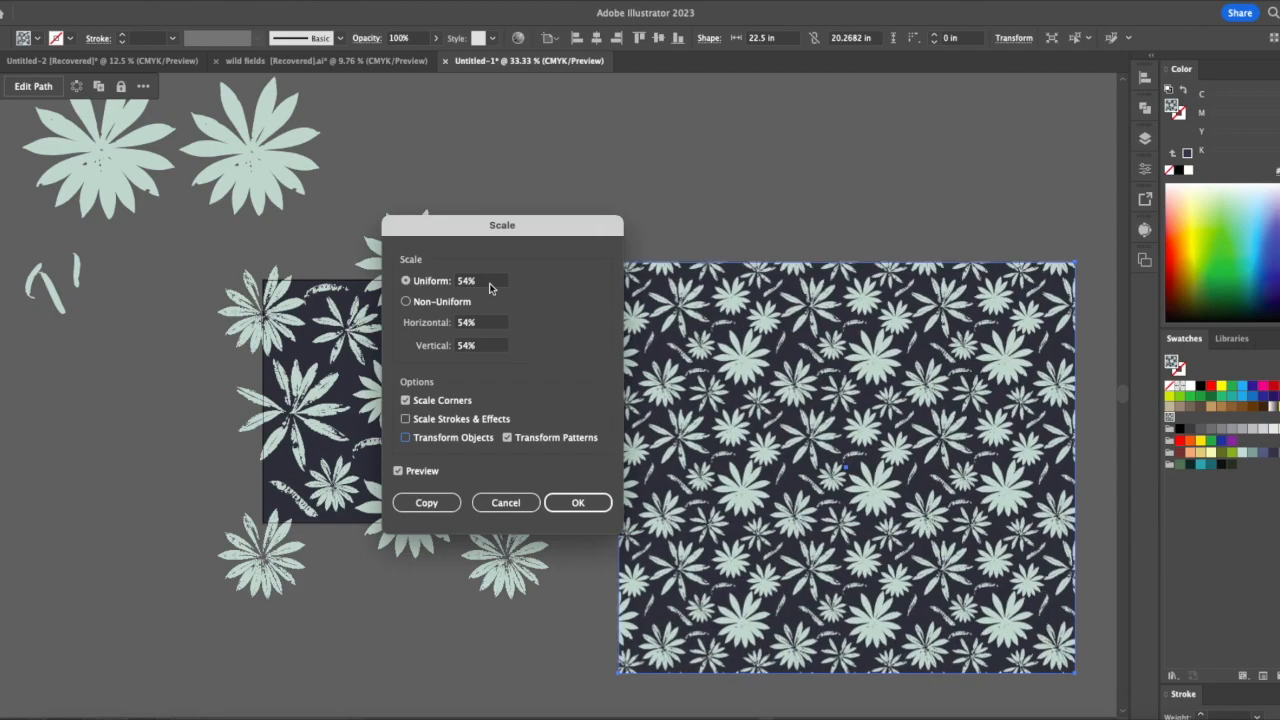
scroll(490, 288, "up", 10)
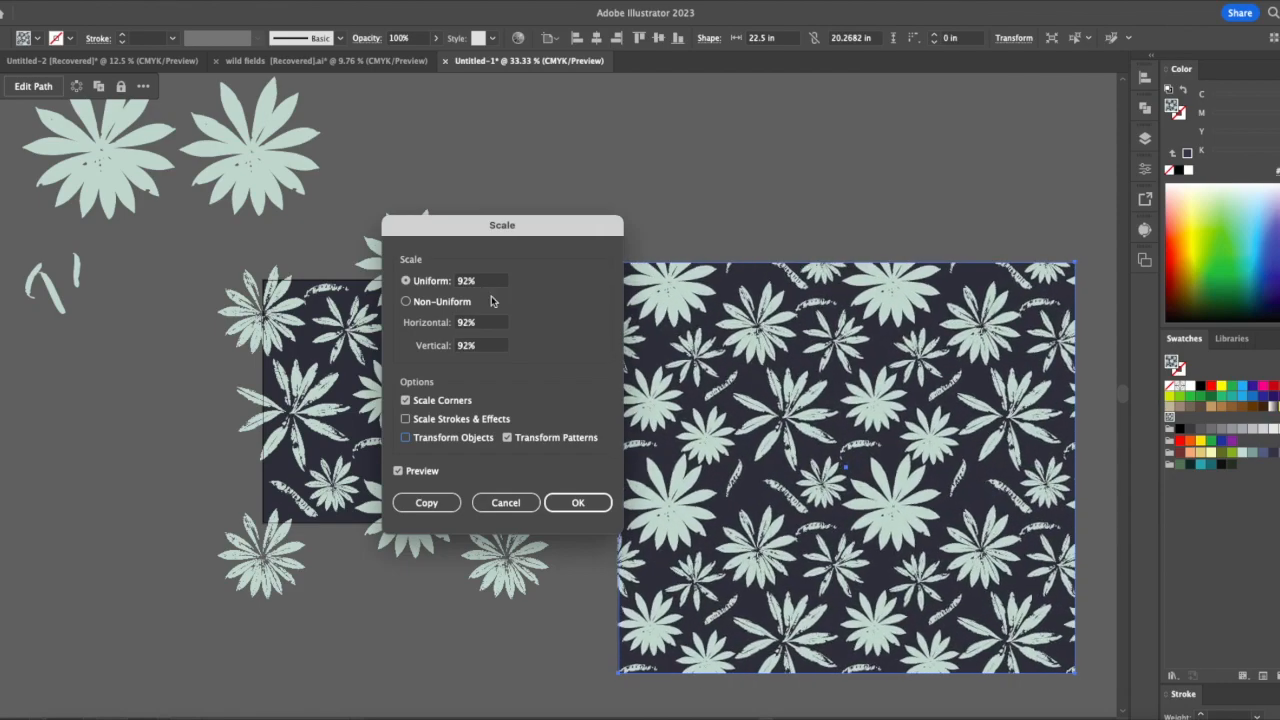
left_click(575, 503)
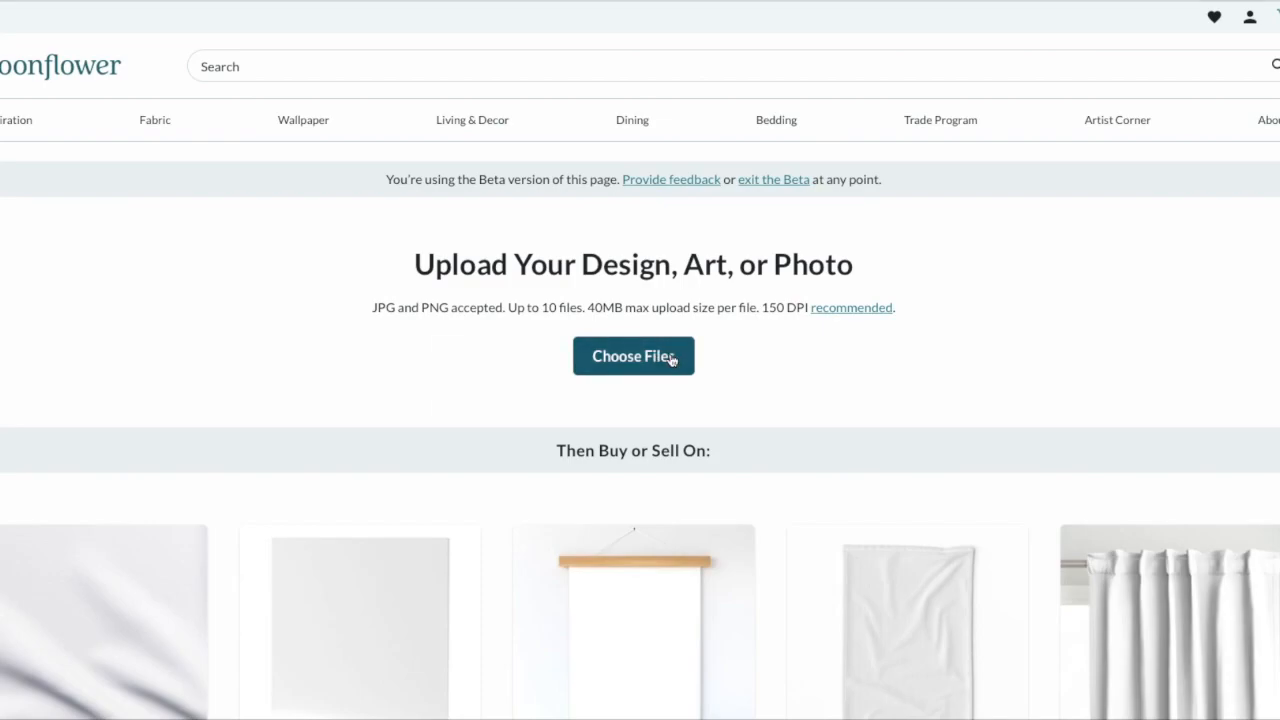
On Spoonflower's design upload page, upload Youtube project.jpg from the Desktop, agree to the terms and dismiss the welcome notice
left_click(672, 360)
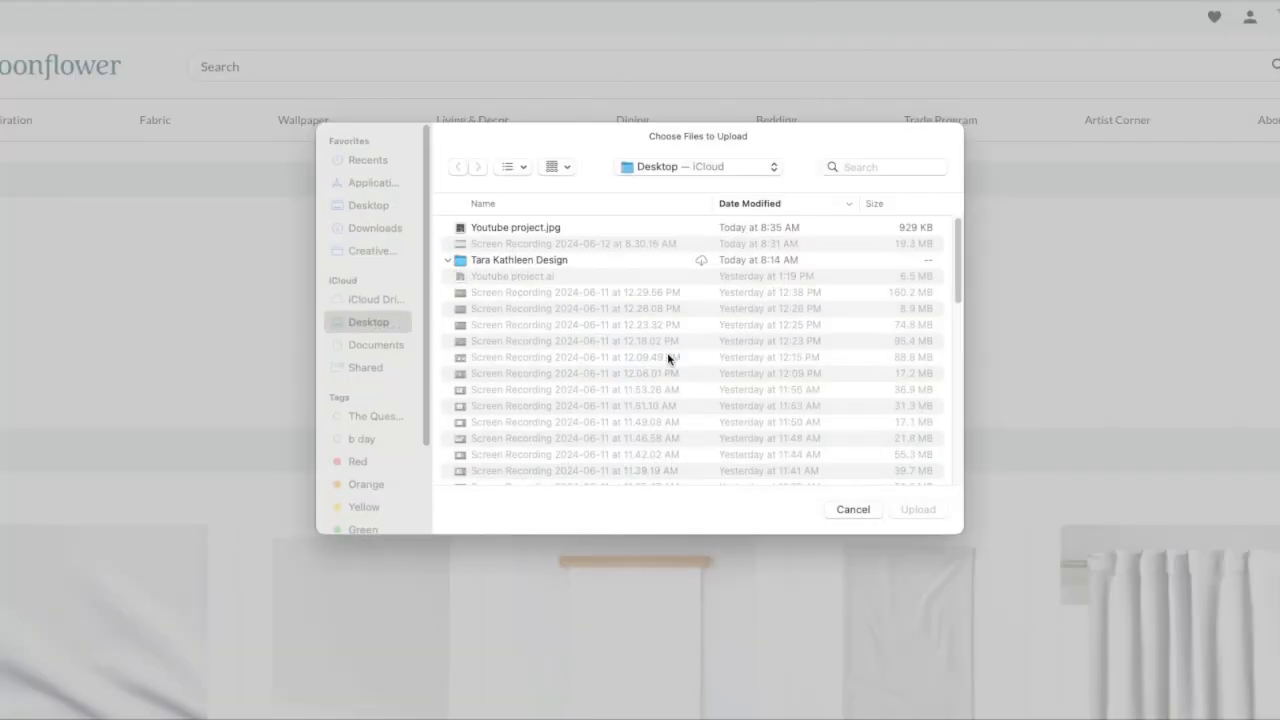
left_click(527, 232)
left_click(918, 514)
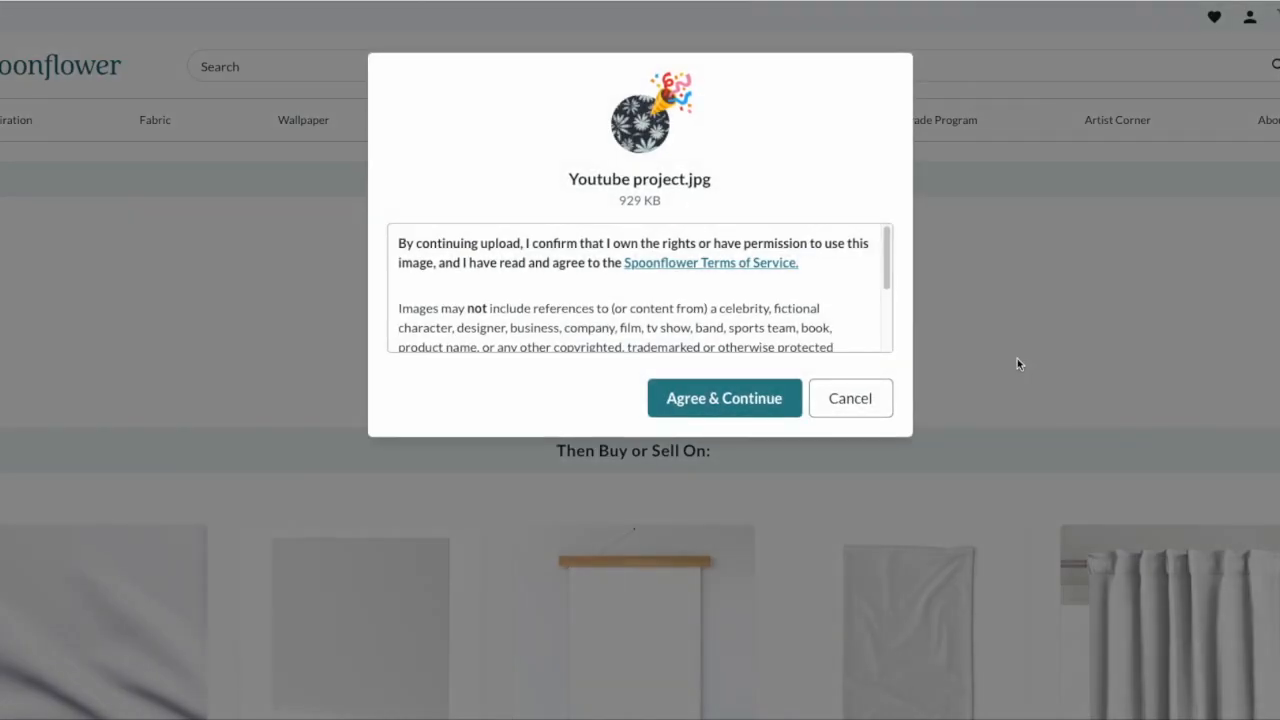
left_click(752, 407)
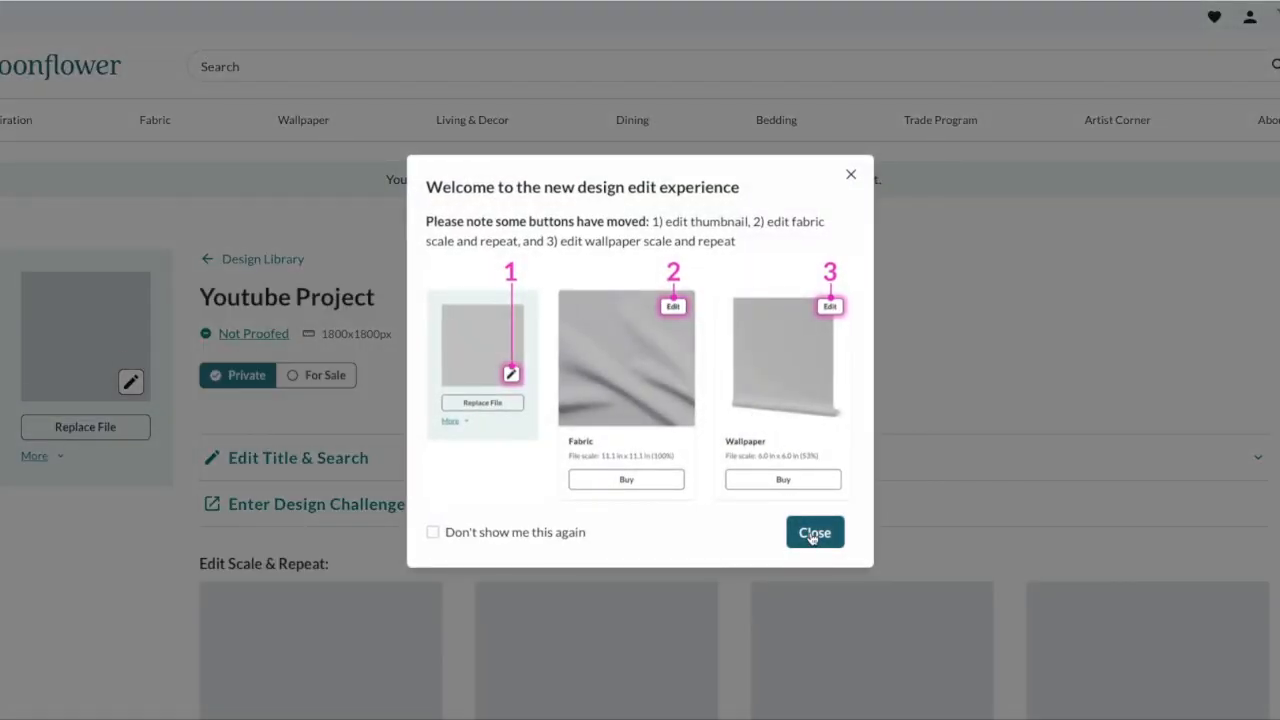
left_click(817, 532)
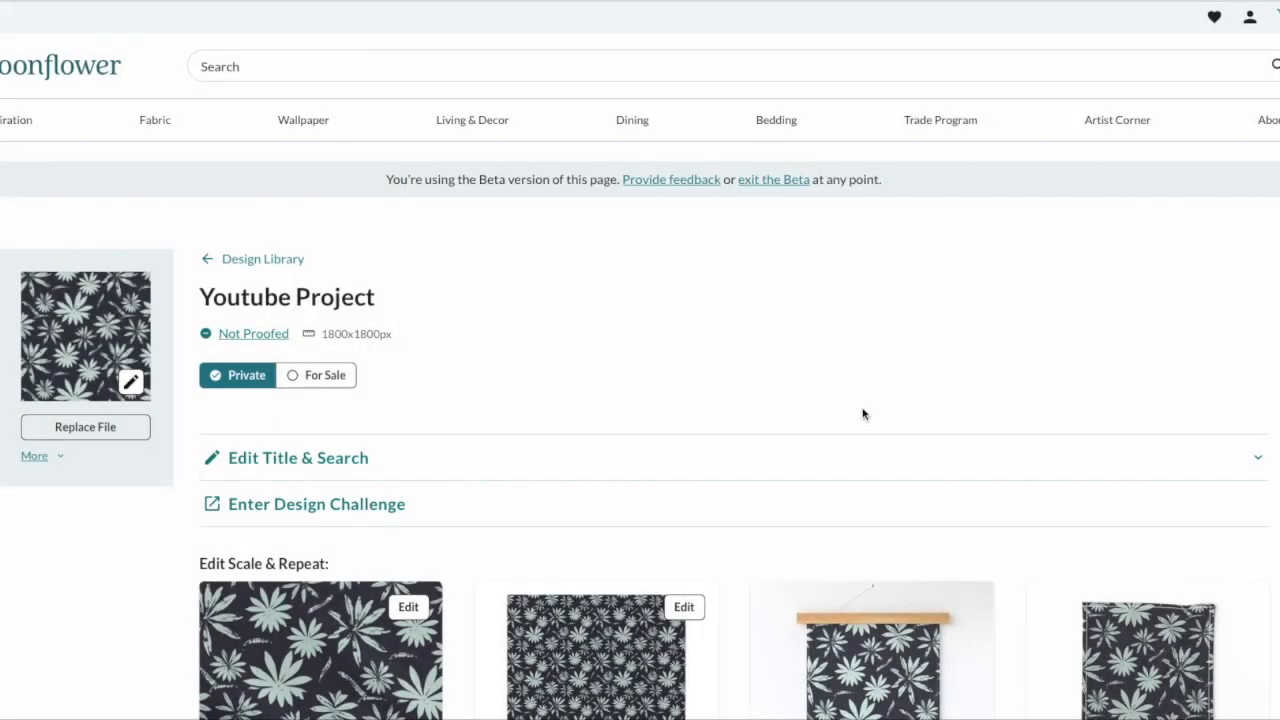
Examine how the uploaded pattern looks on the product previews, from fabric and wallpaper down to the placemat and sheet set
scroll(857, 420, "down", 1)
scroll(862, 414, "down", 2)
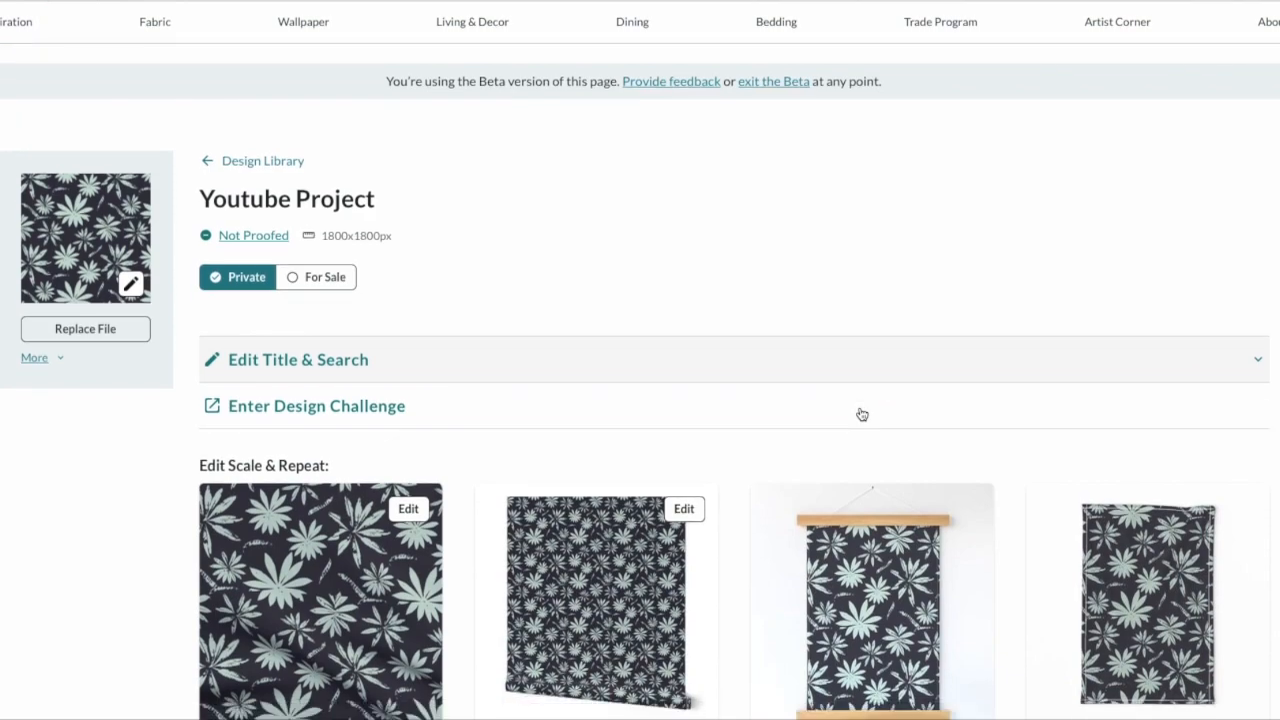
scroll(860, 413, "down", 1)
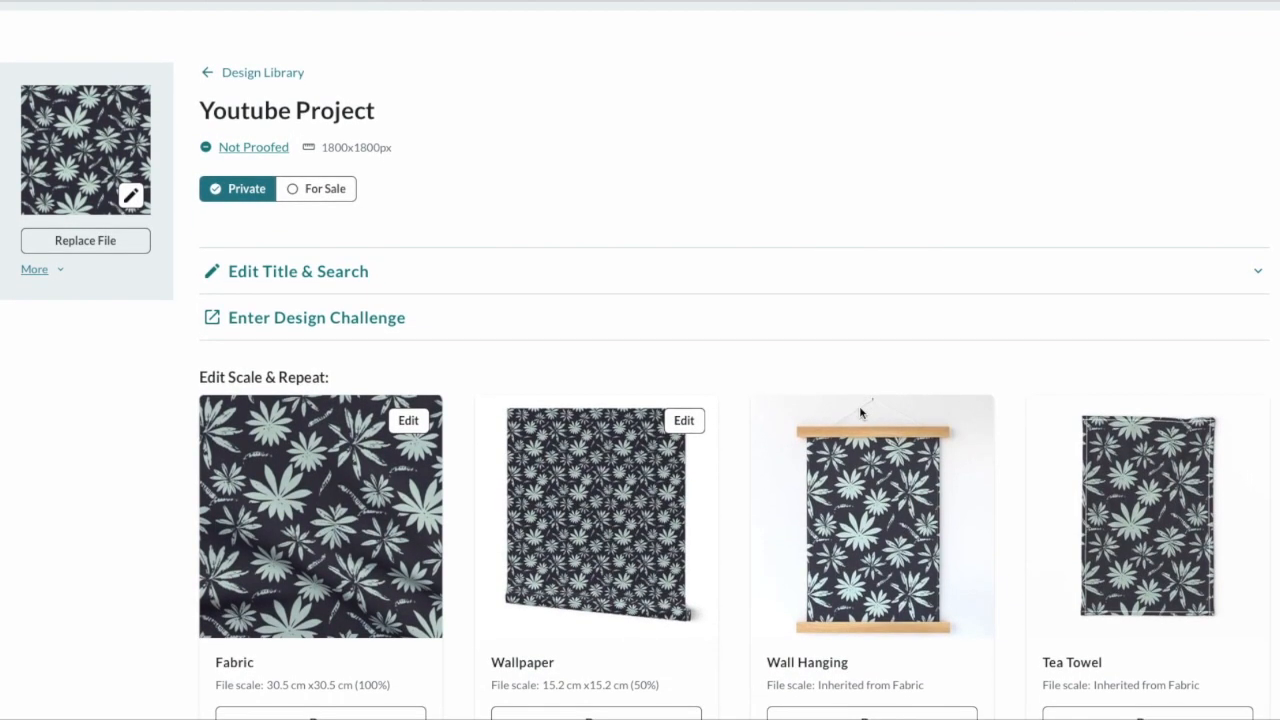
scroll(860, 412, "down", 1)
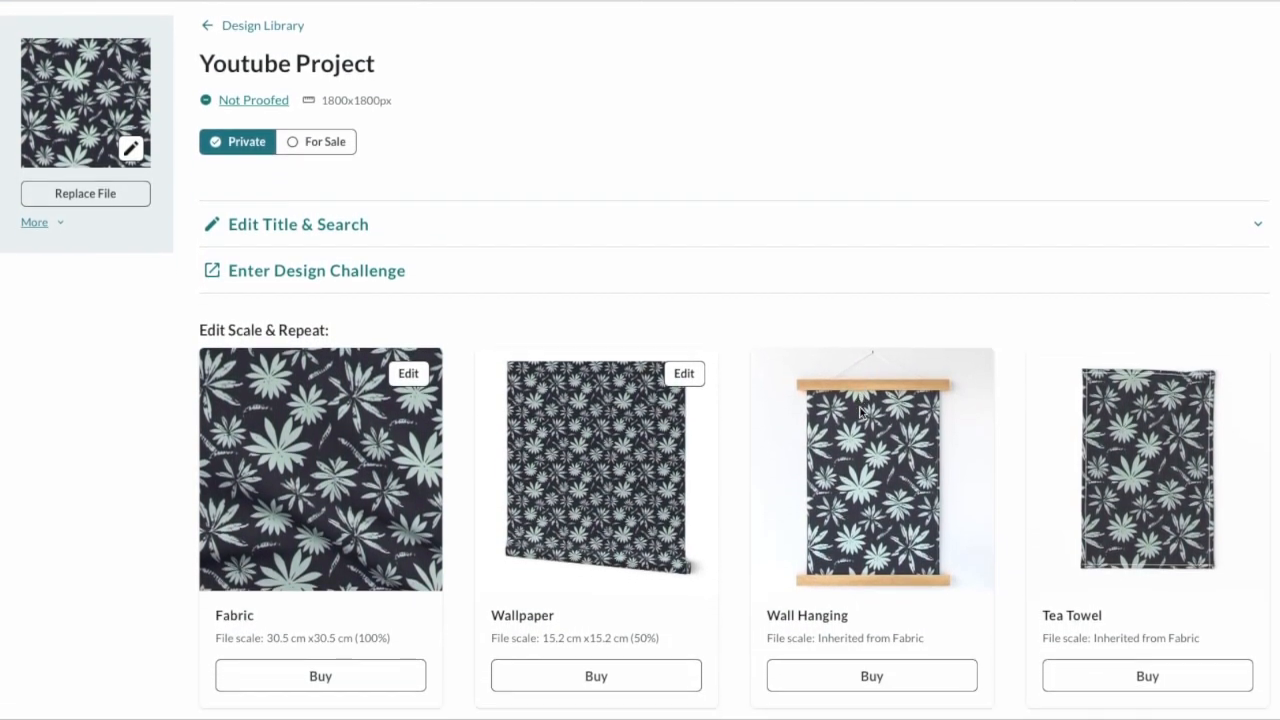
scroll(860, 412, "down", 2)
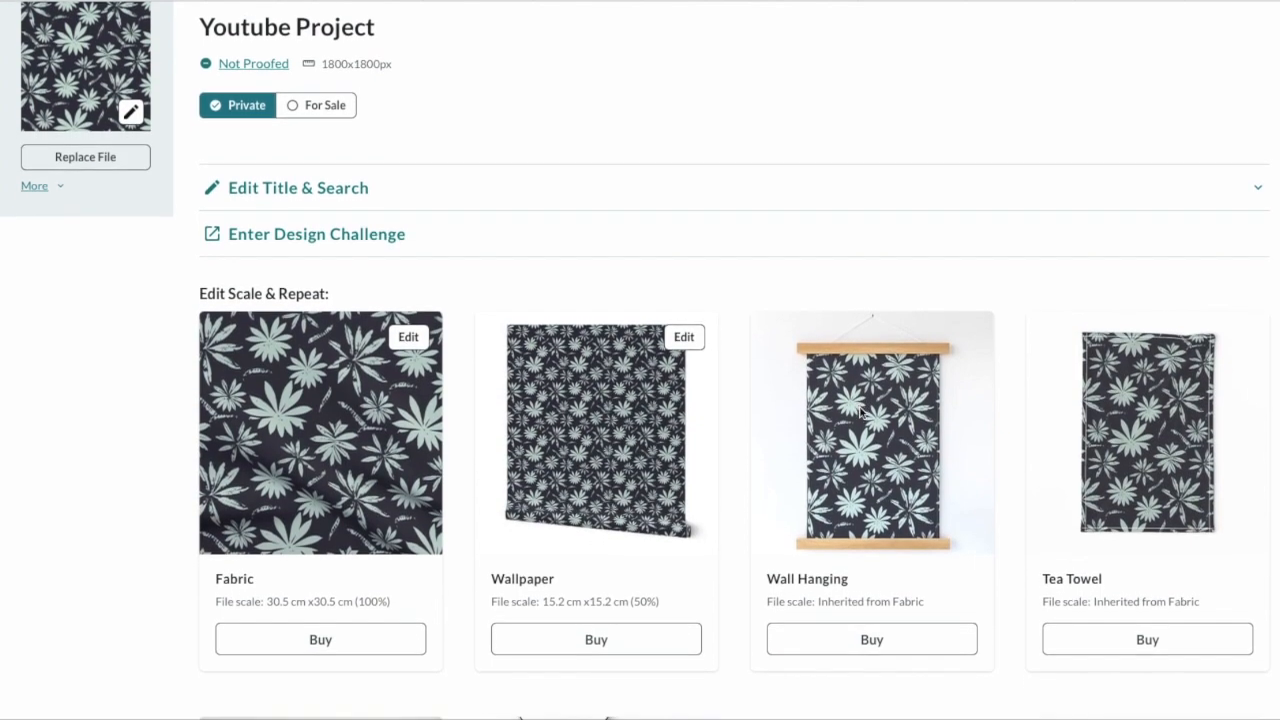
scroll(860, 412, "down", 4)
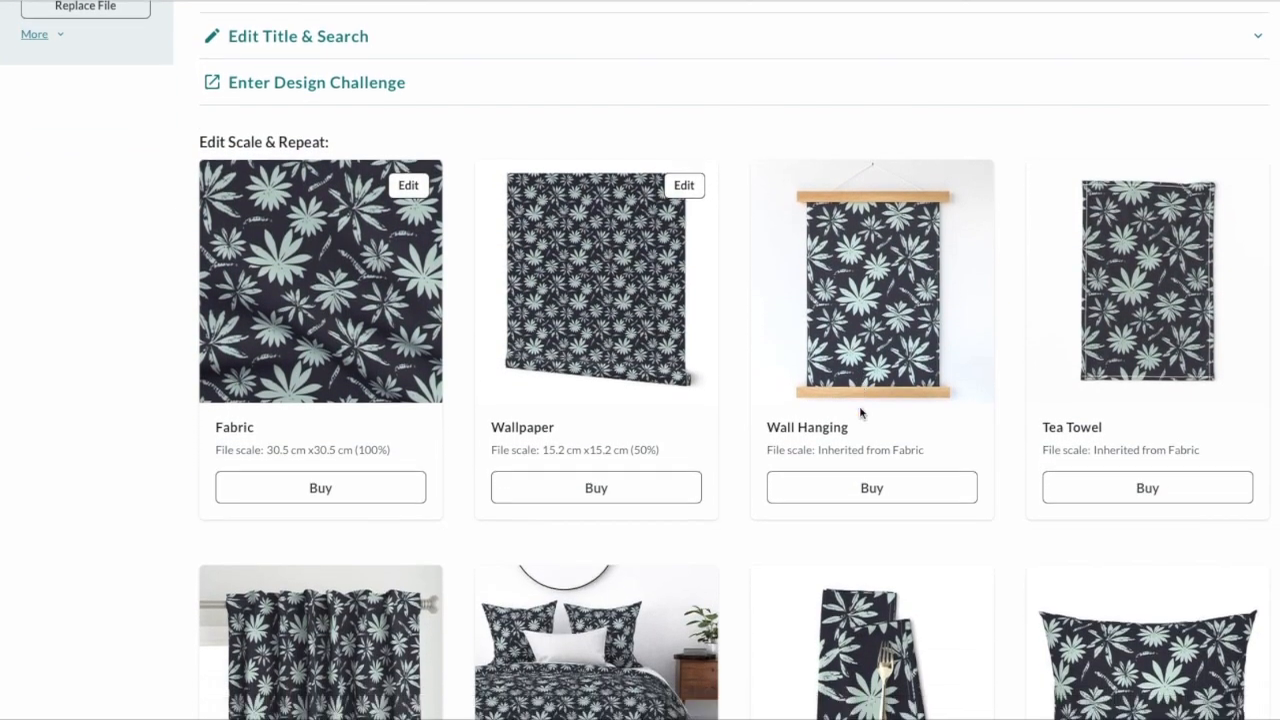
scroll(860, 407, "down", 2)
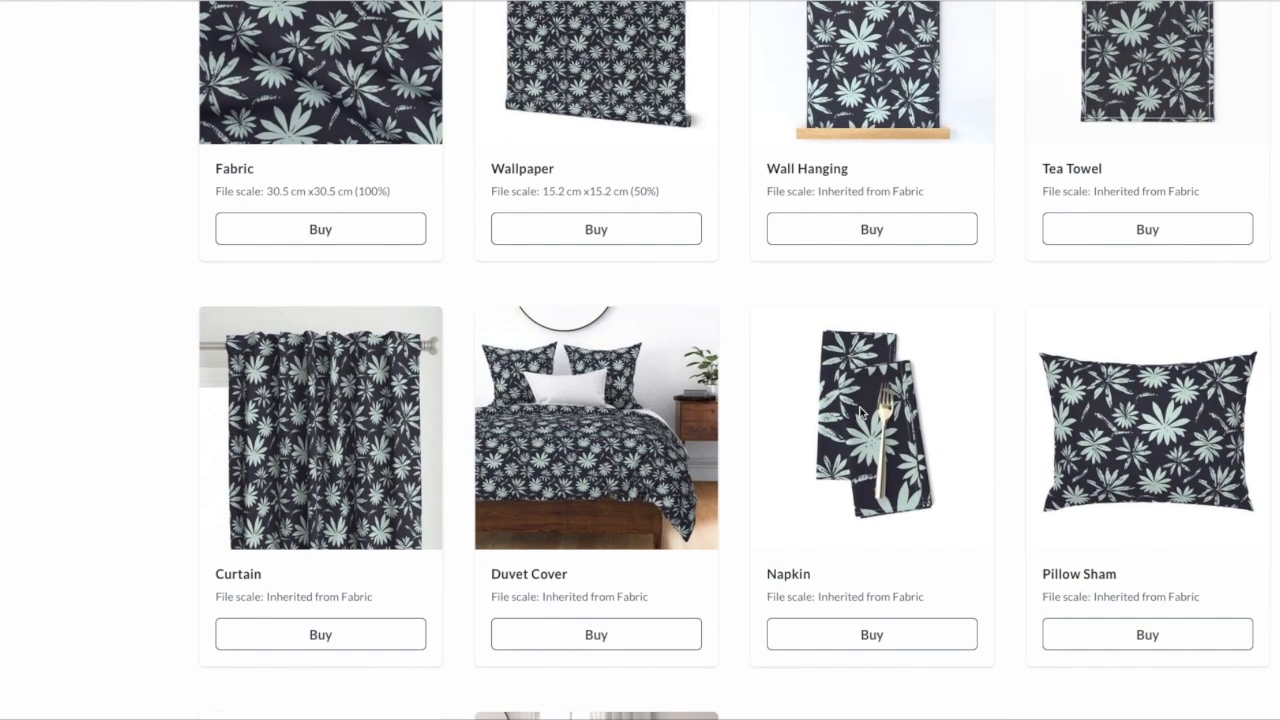
scroll(860, 412, "down", 2)
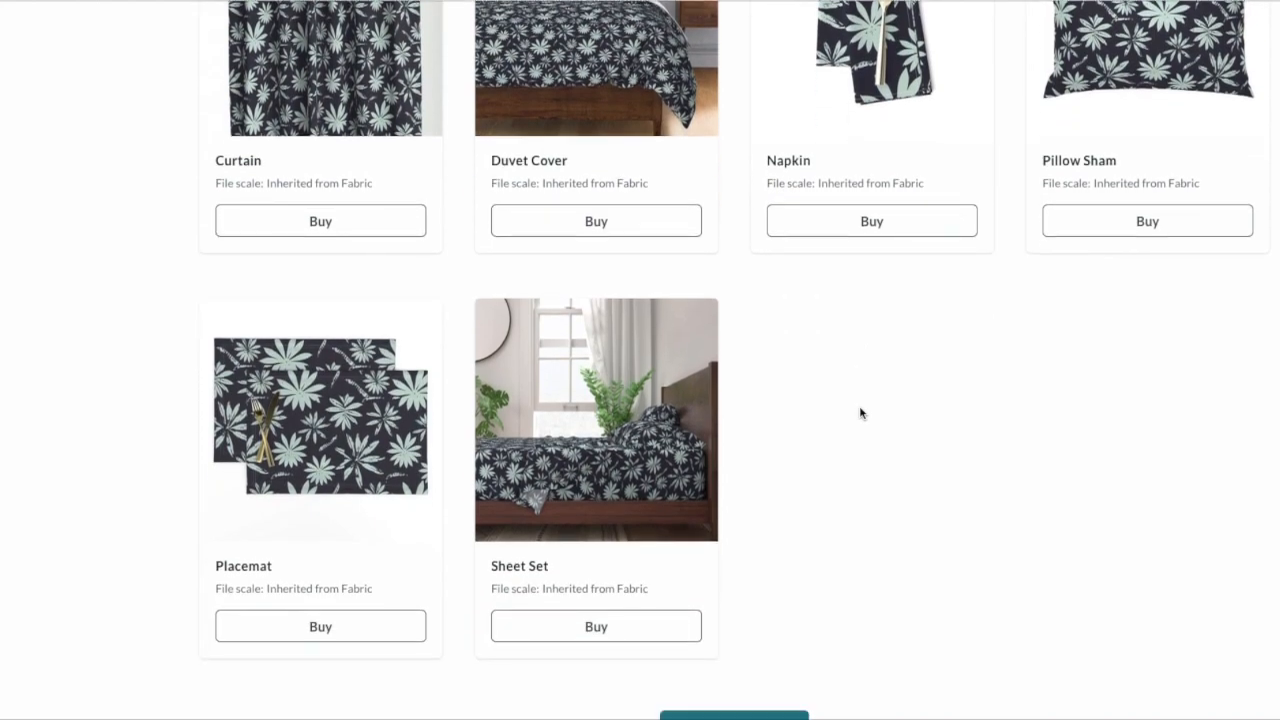
scroll(860, 412, "down", 3)
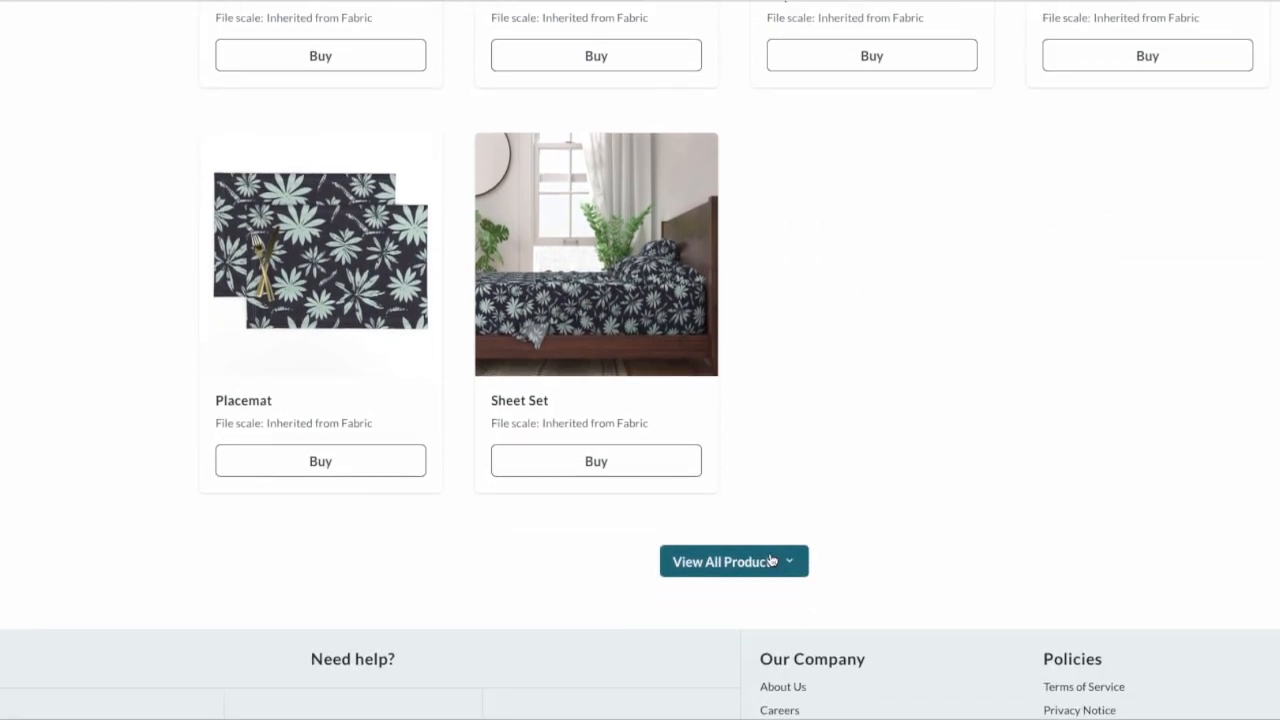
Expand the list to all products and review the pattern on the additional items, returning to the fabric and wallpaper previews
left_click(772, 561)
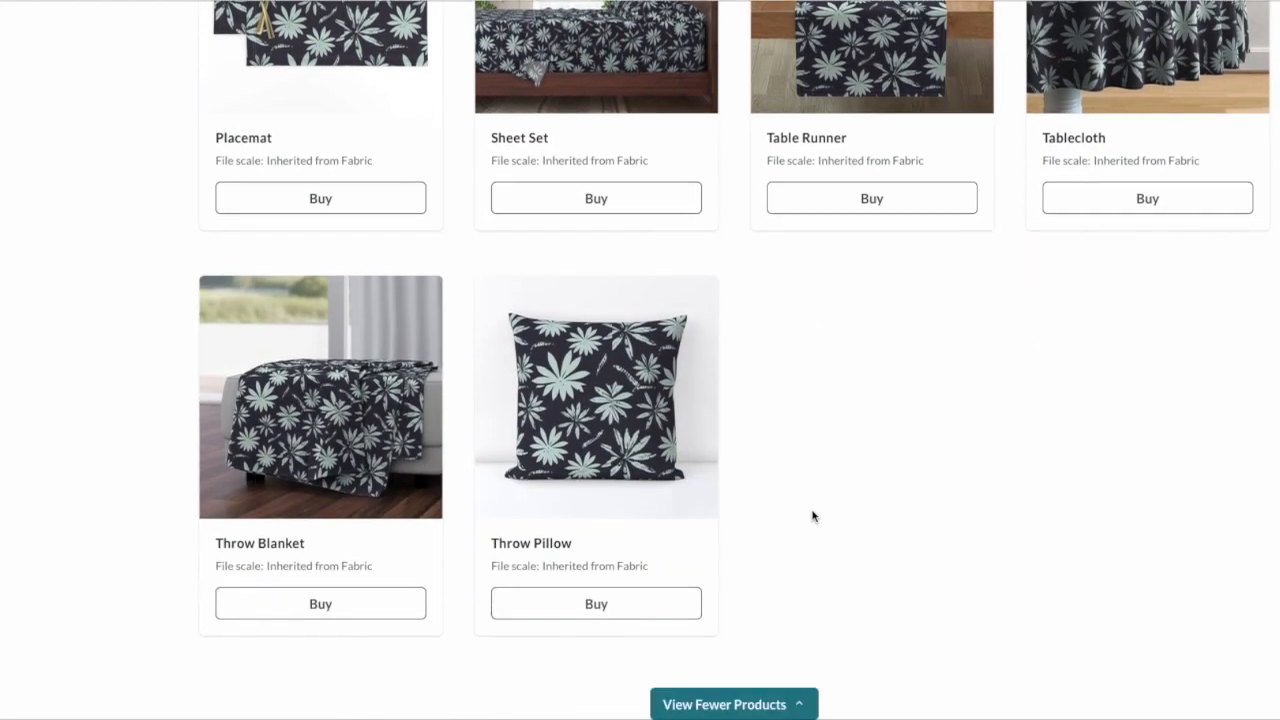
scroll(813, 516, "down", 1)
scroll(813, 516, "up", 6)
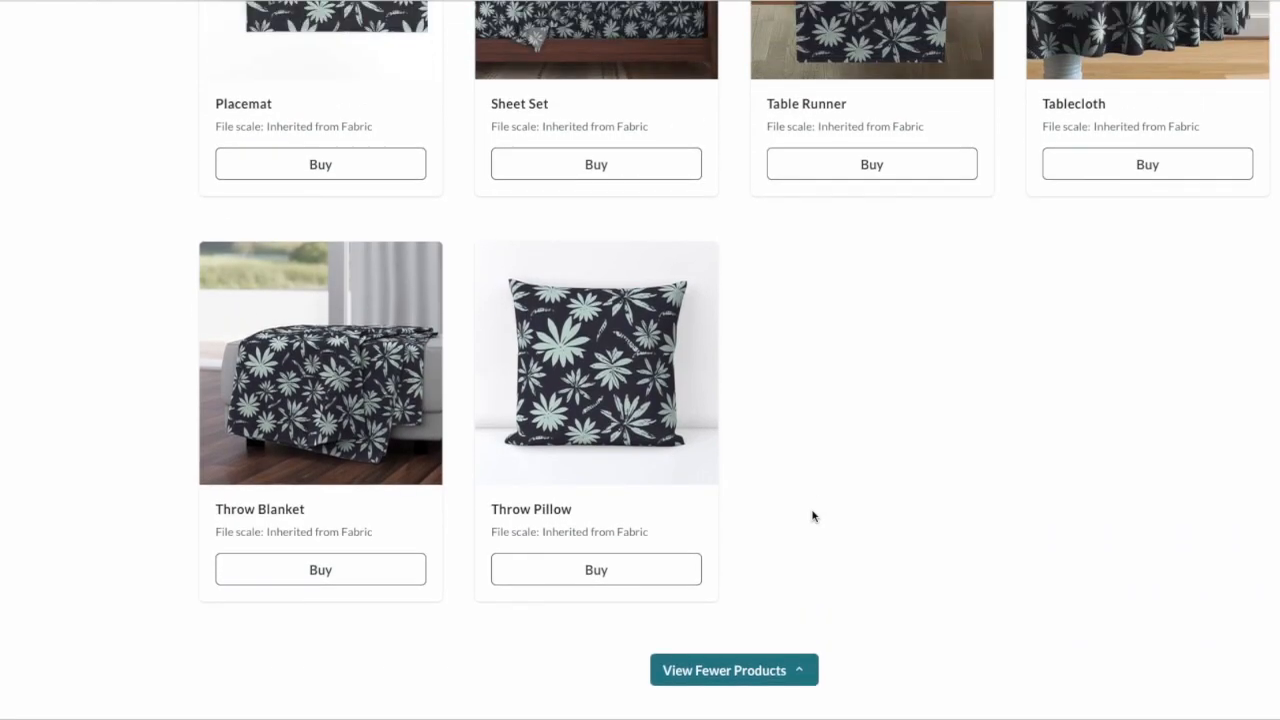
scroll(813, 516, "up", 7)
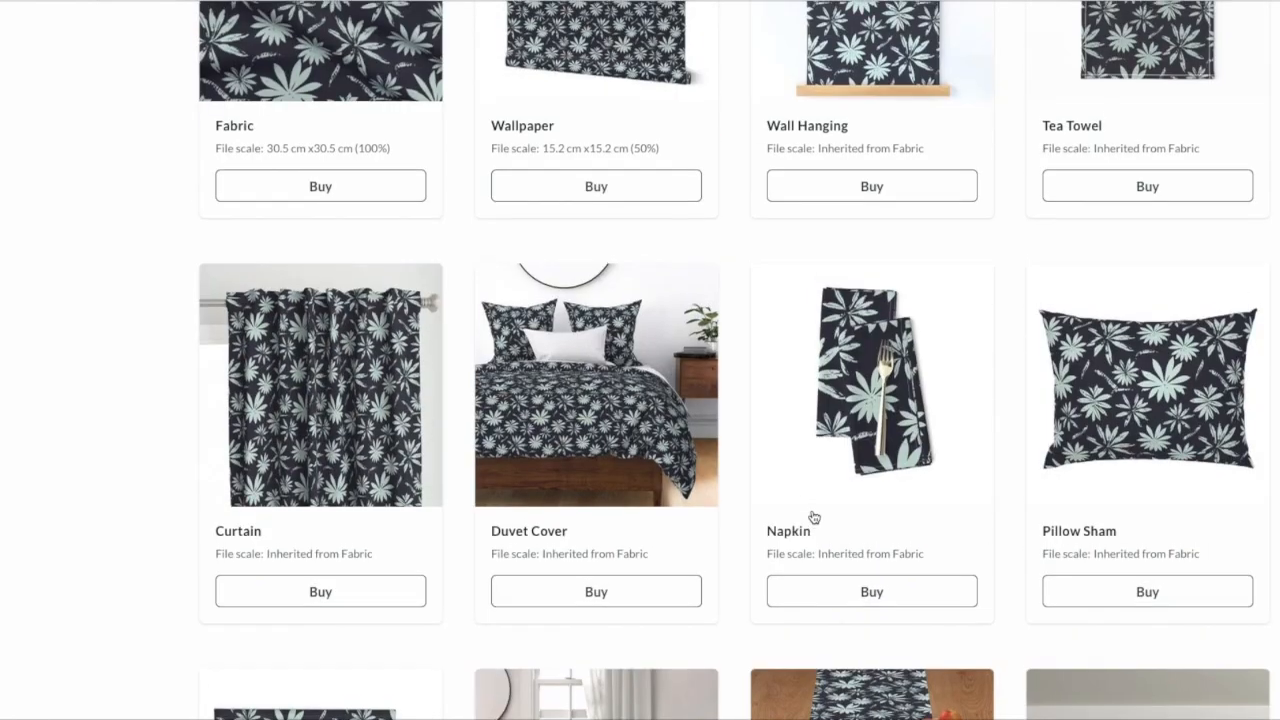
scroll(812, 516, "up", 1)
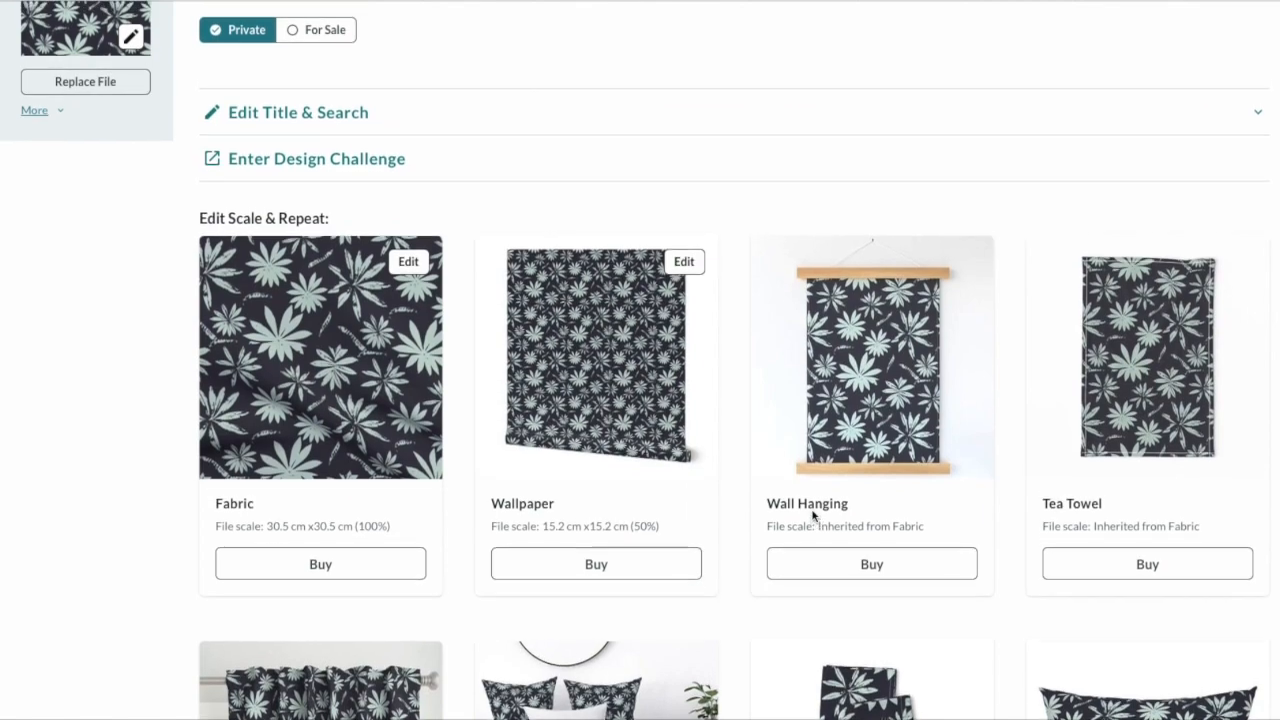